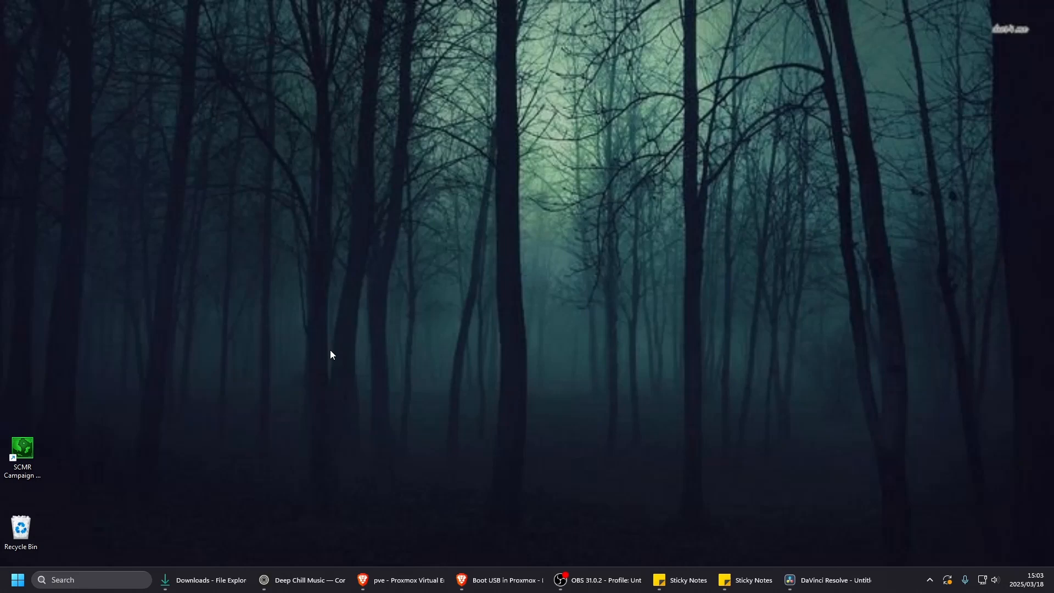
- Open the ChromeOS Flex product page from the search results in Brave and follow its home-use link to the installation guide
mouse_move(399, 586)
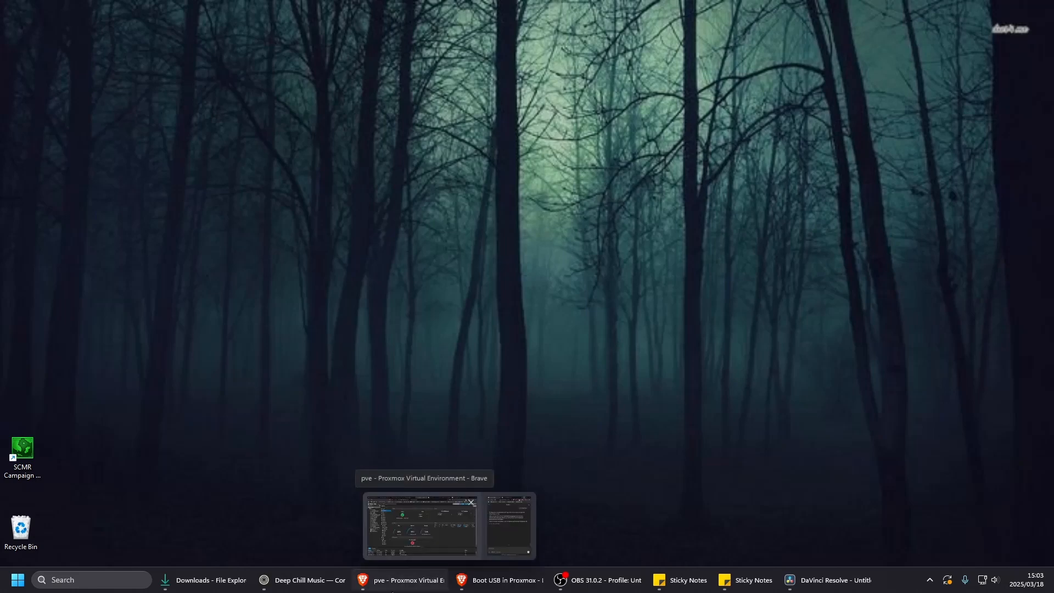
left_click(393, 583)
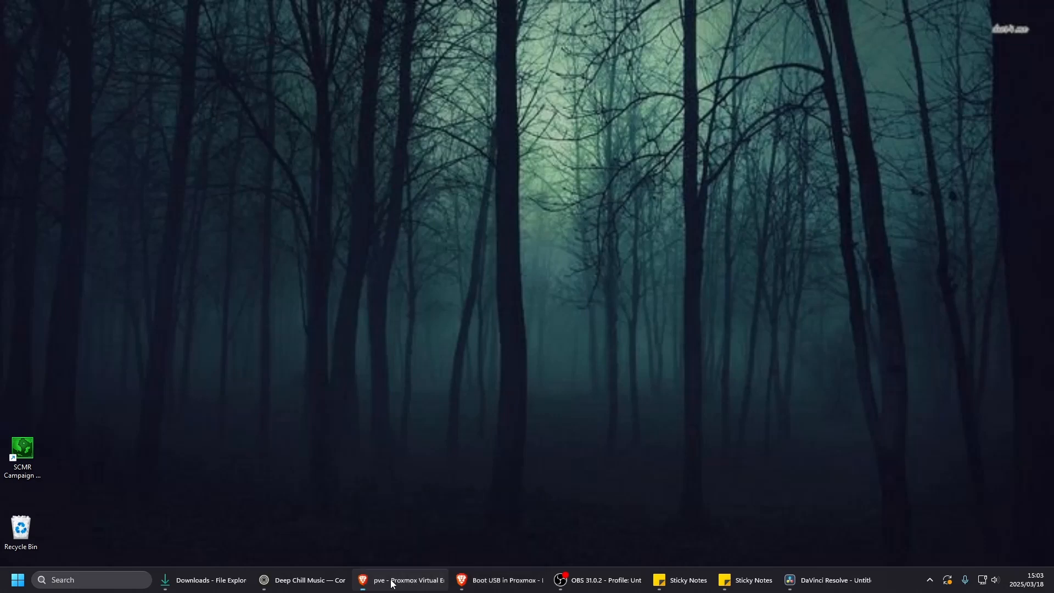
left_click(841, 13)
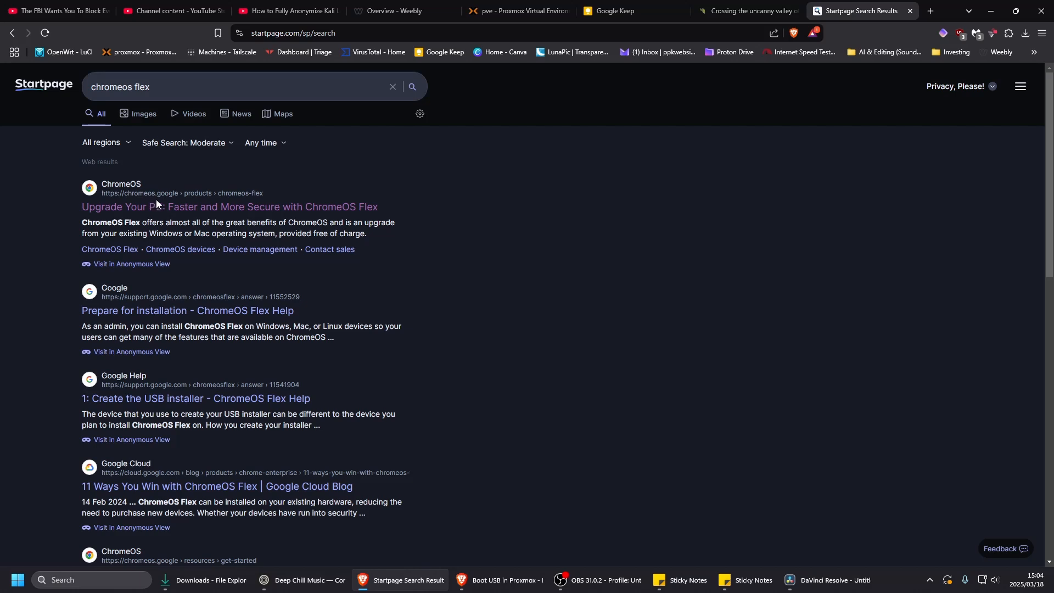
left_click(211, 207)
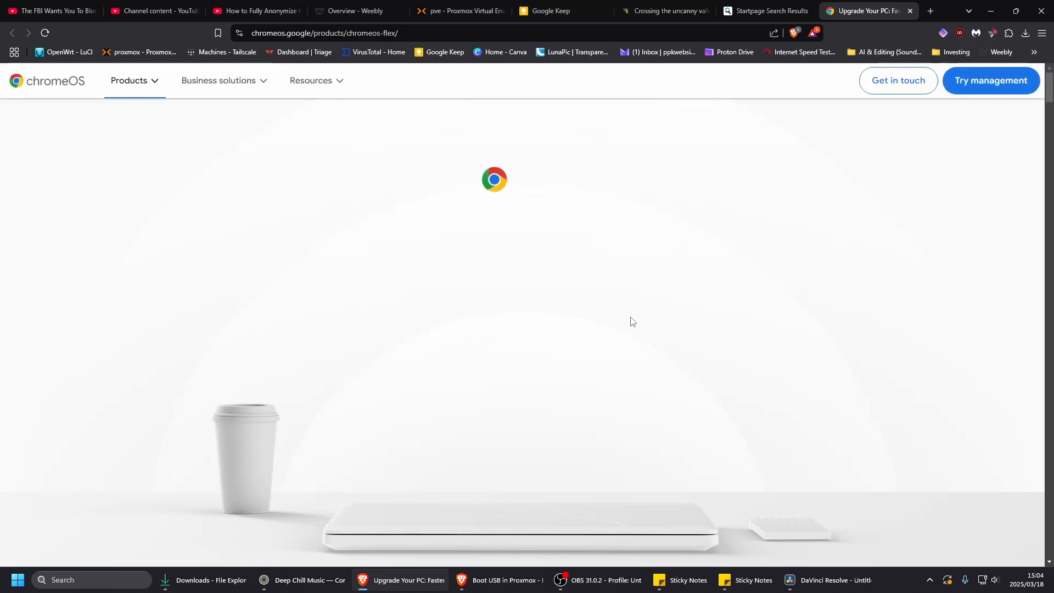
left_click(520, 392)
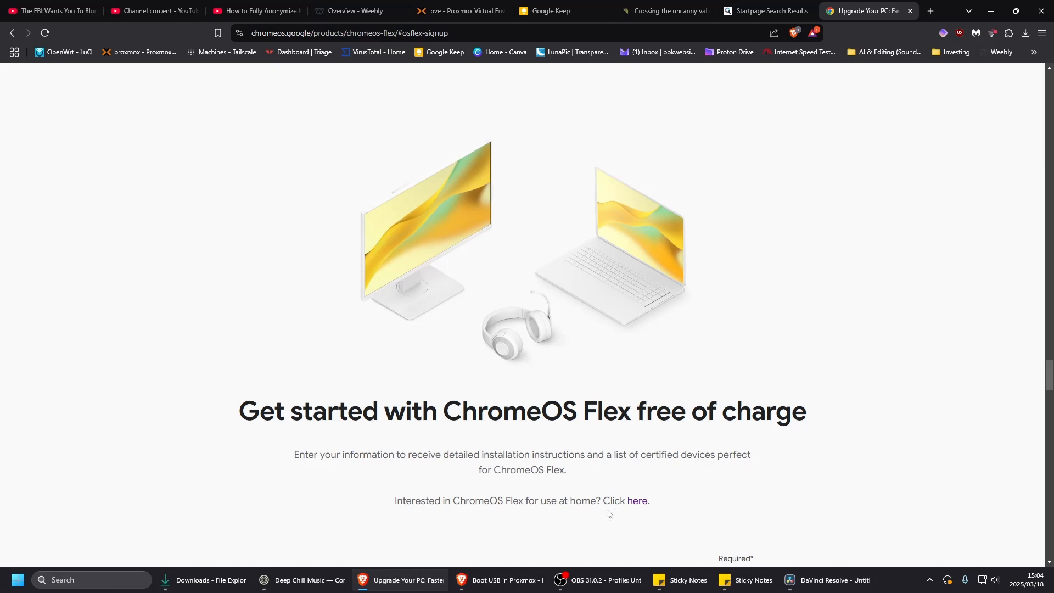
left_click(640, 502)
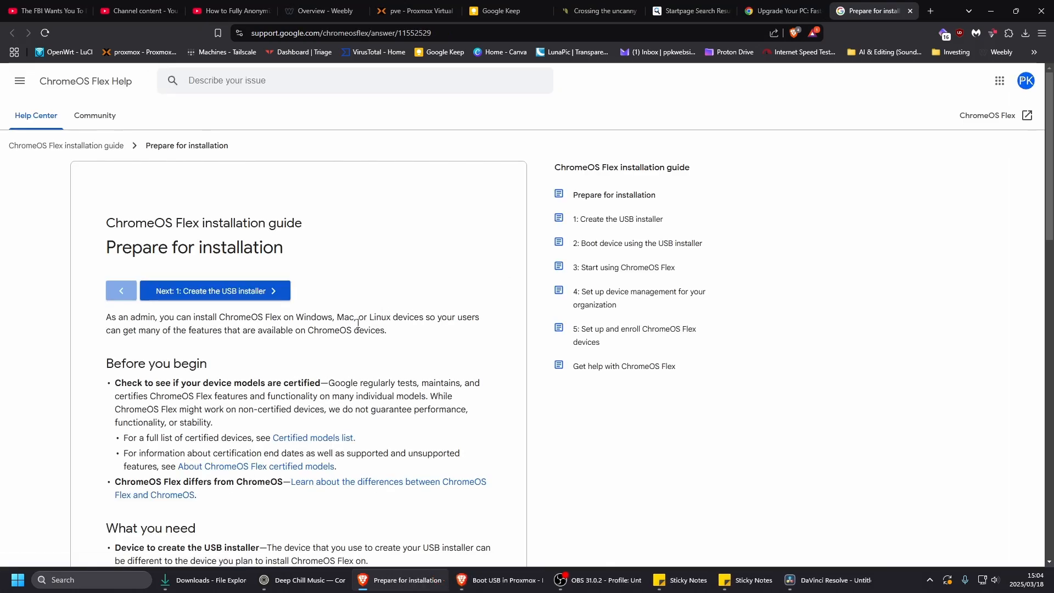
- Go to the guide's "1: Create the USB installer" page and open the Chromebook Recovery Utility listing in the Chrome web store
scroll(334, 333, "down", 3)
scroll(334, 332, "down", 1)
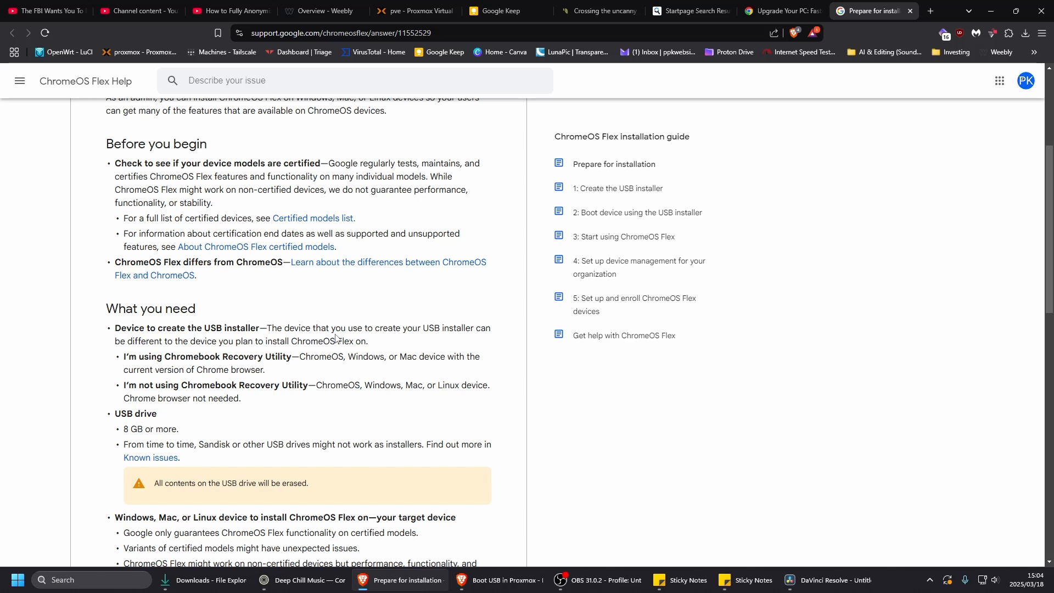
scroll(336, 338, "up", 4)
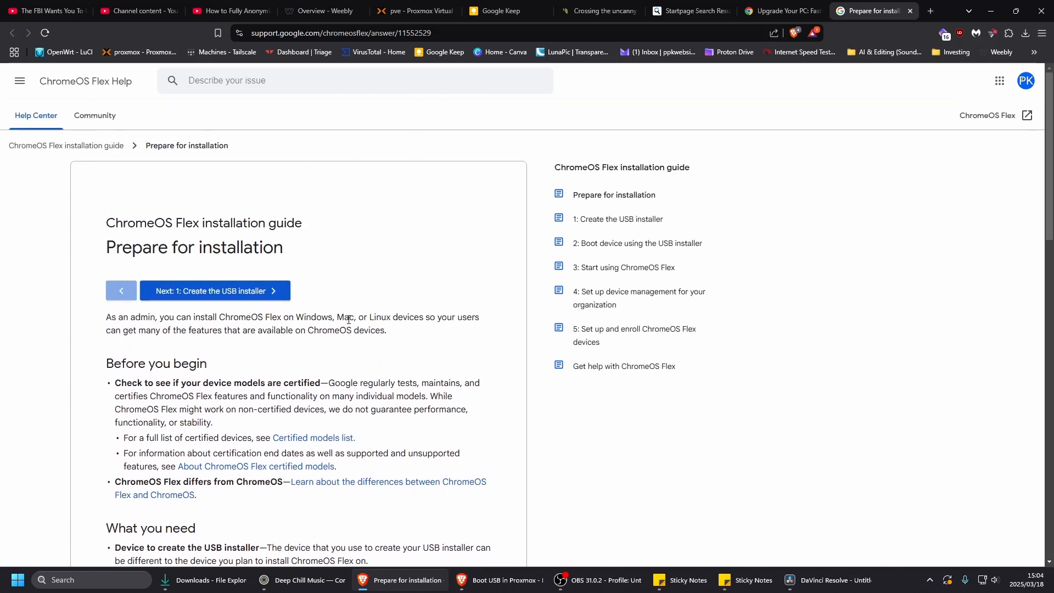
left_click(617, 222)
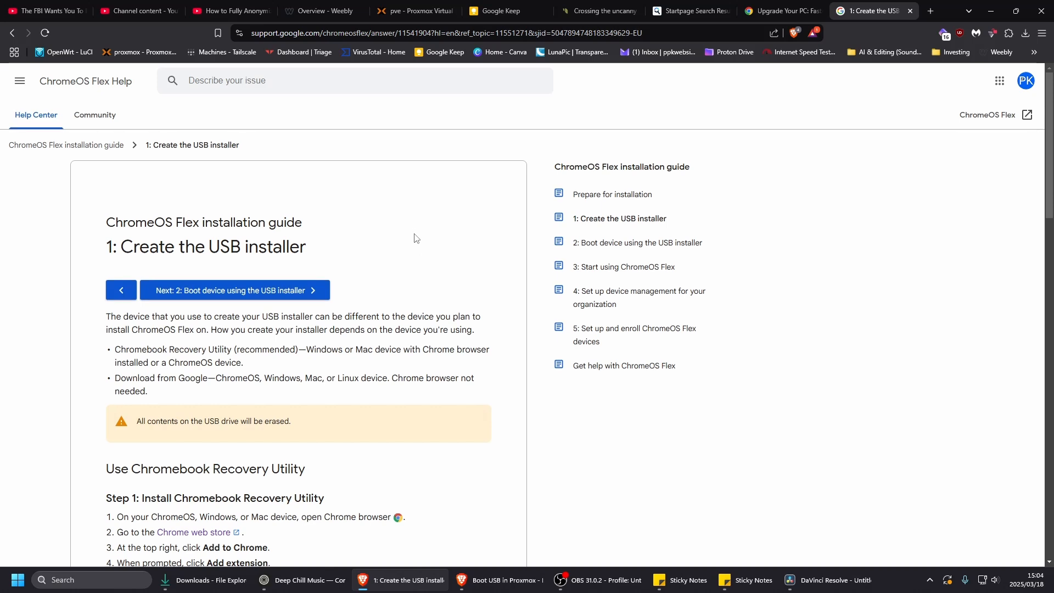
scroll(414, 236, "down", 4)
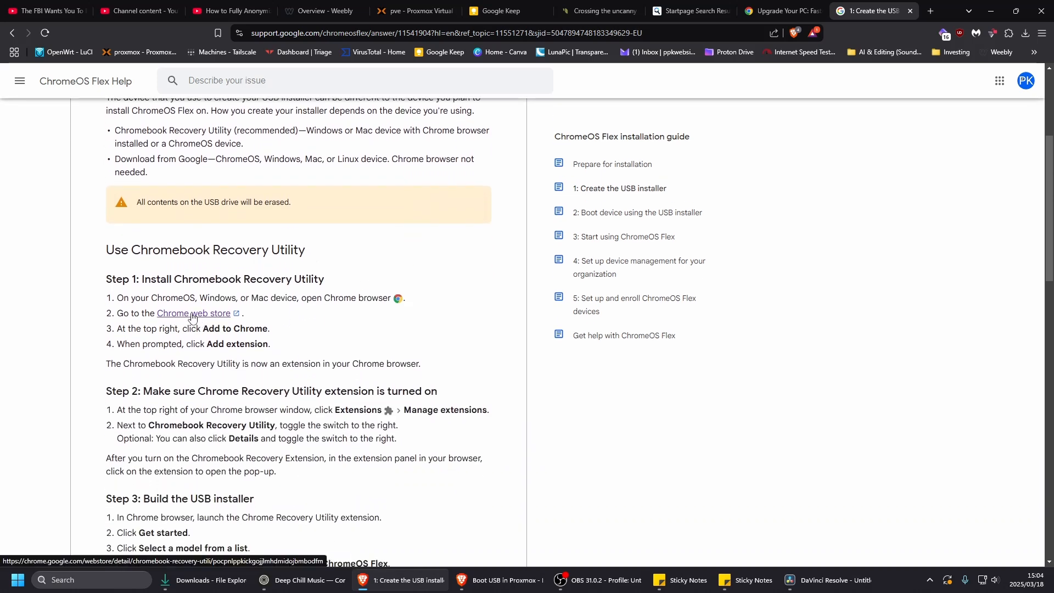
left_click(190, 316)
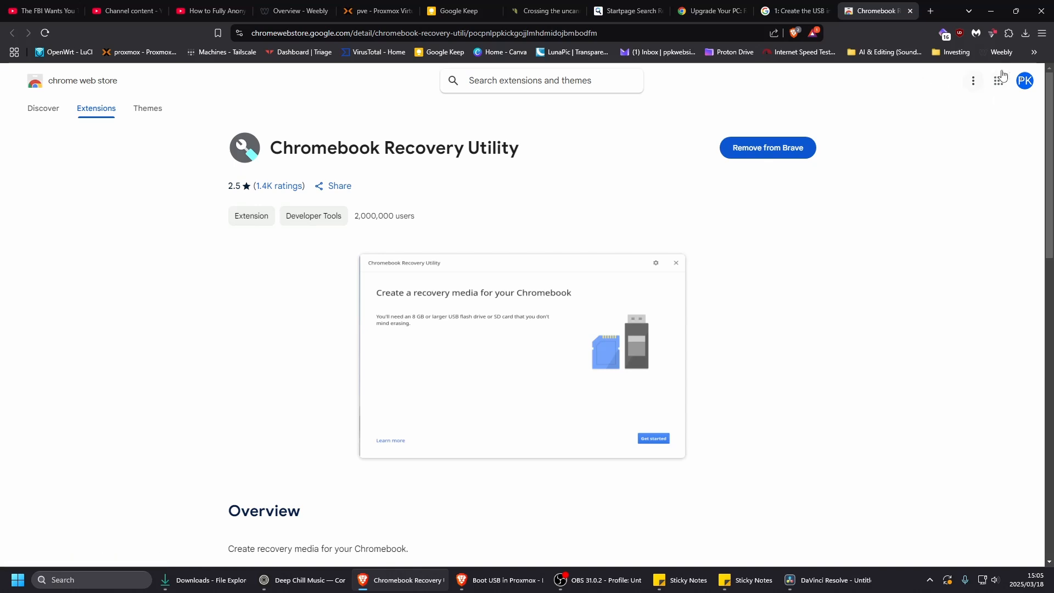
- Launch the Chromebook Recovery Utility extension and minimize the browser so that its window stands alone on the desktop
left_click(1009, 34)
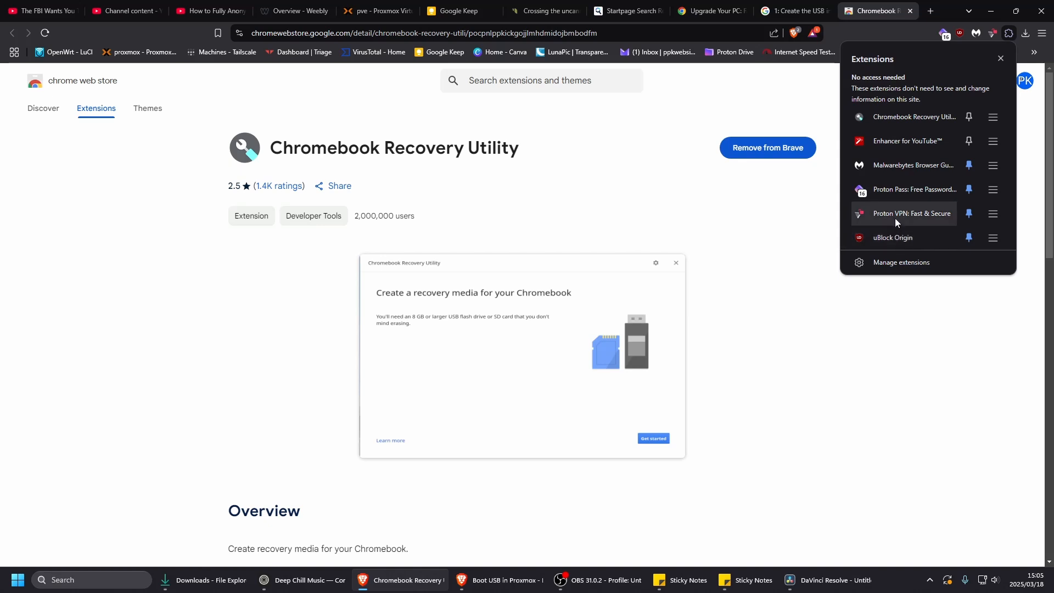
left_click(898, 121)
left_click_drag(906, 23, 510, 165)
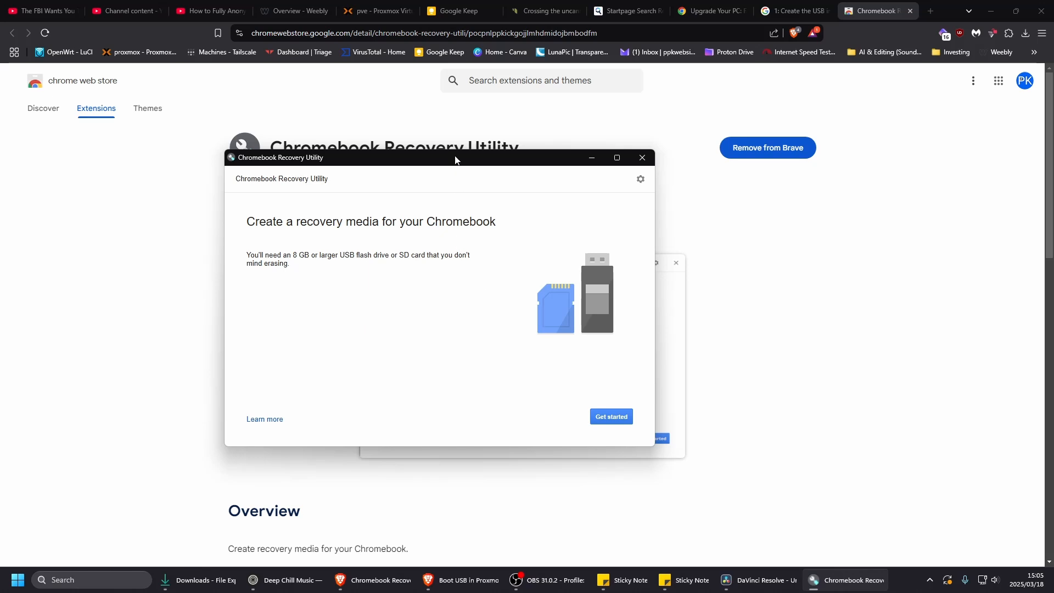
left_click_drag(455, 160, 459, 166)
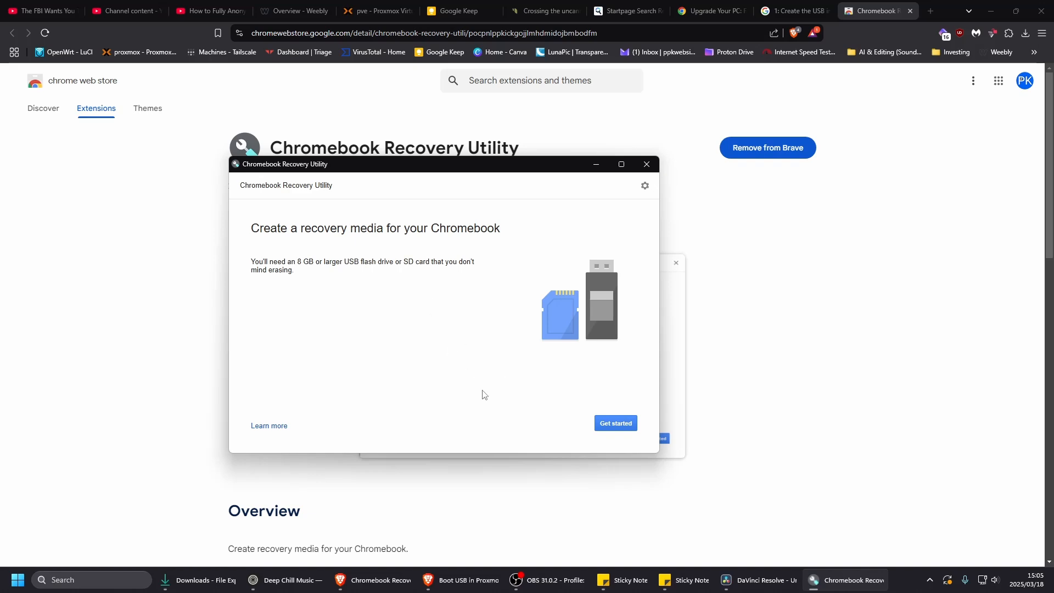
left_click(991, 11)
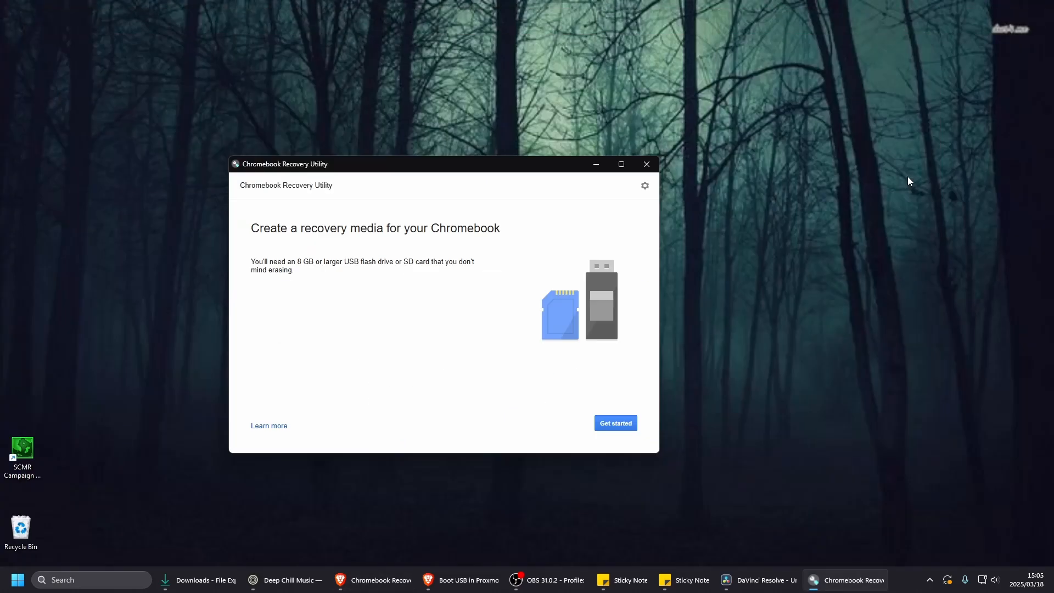
left_click_drag(532, 171, 519, 152)
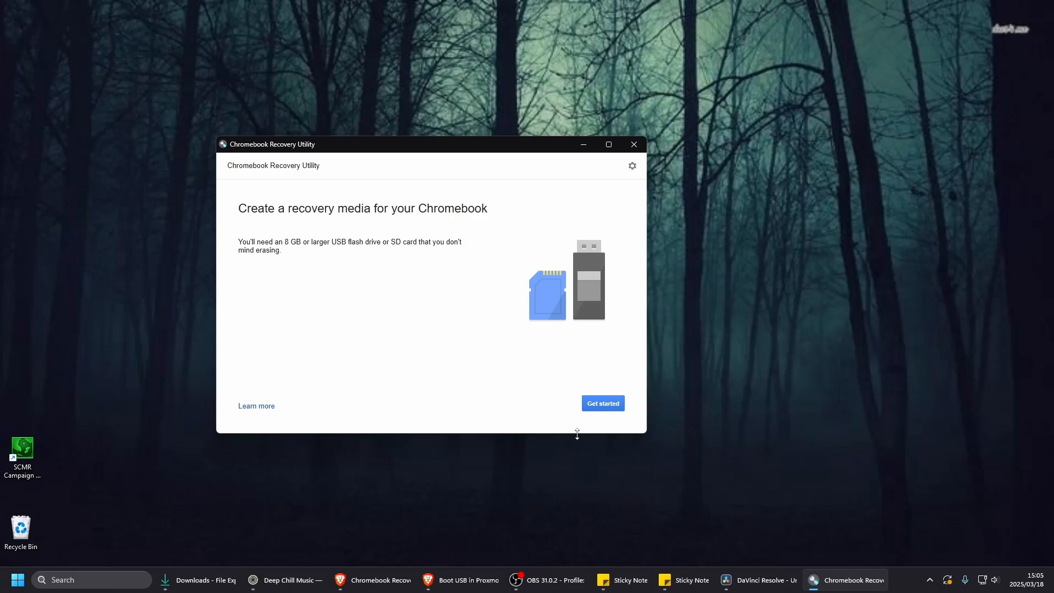
- Identify the device from the model list as manufacturer Google ChromeOS Flex and product ChromeOS Flex, and continue to media selection
left_click(604, 404)
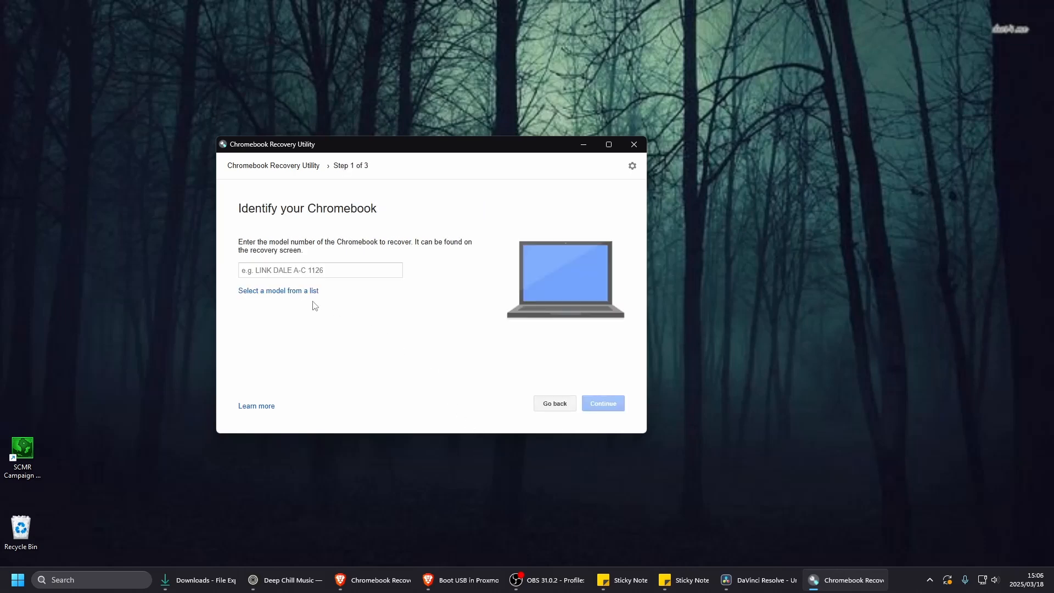
left_click(288, 292)
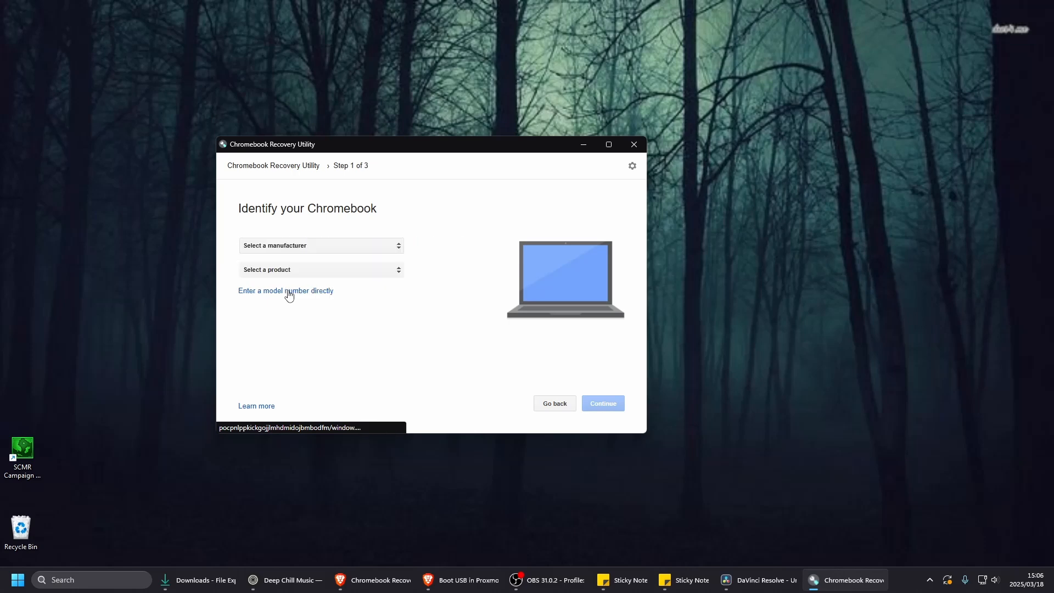
left_click(399, 247)
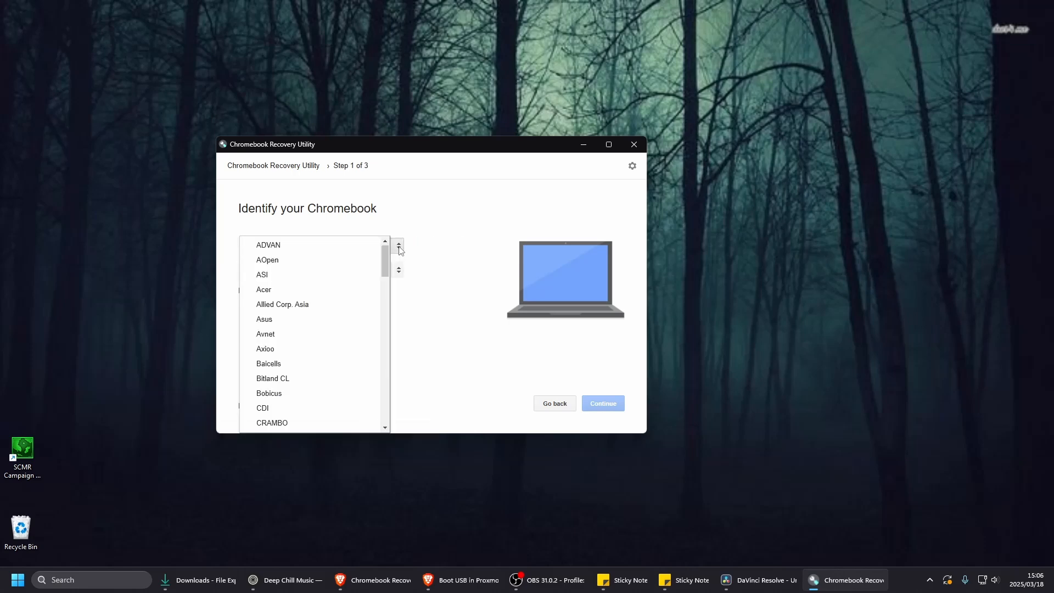
scroll(365, 311, "down", 3)
scroll(366, 312, "down", 5)
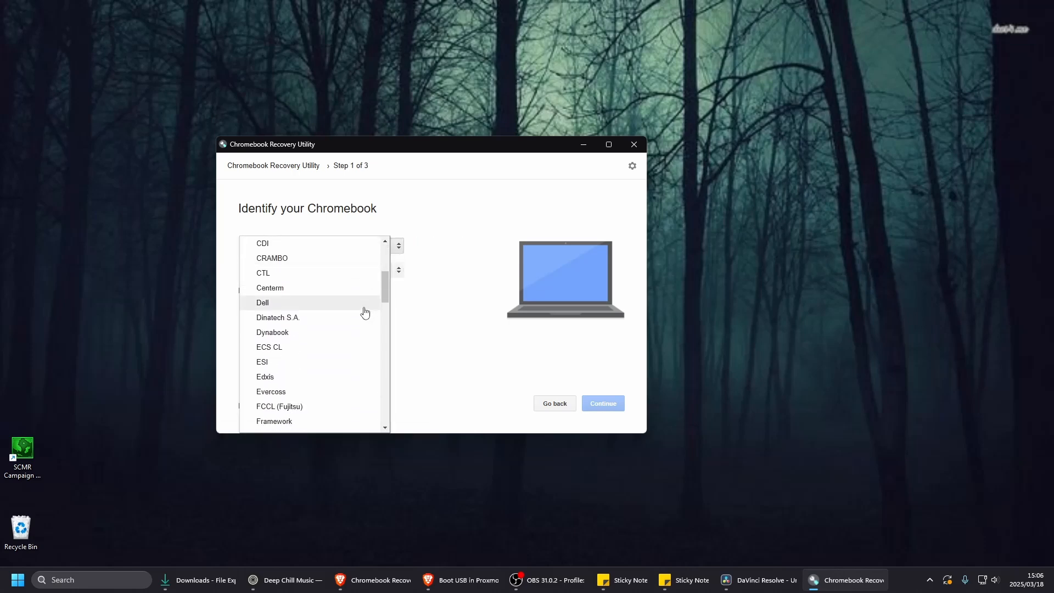
scroll(365, 312, "up", 1)
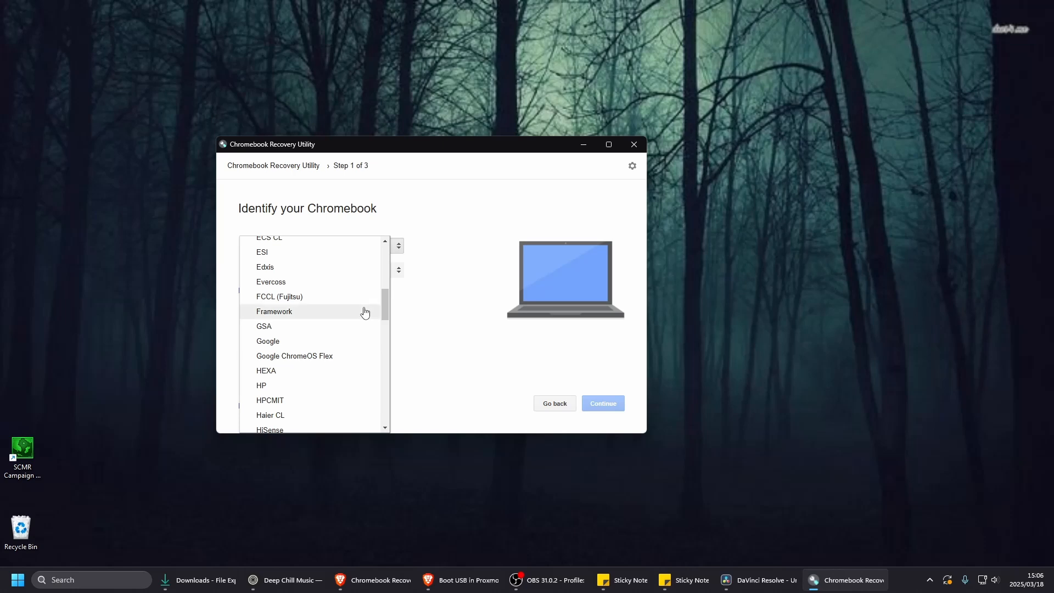
left_click(312, 358)
left_click(391, 272)
left_click(310, 273)
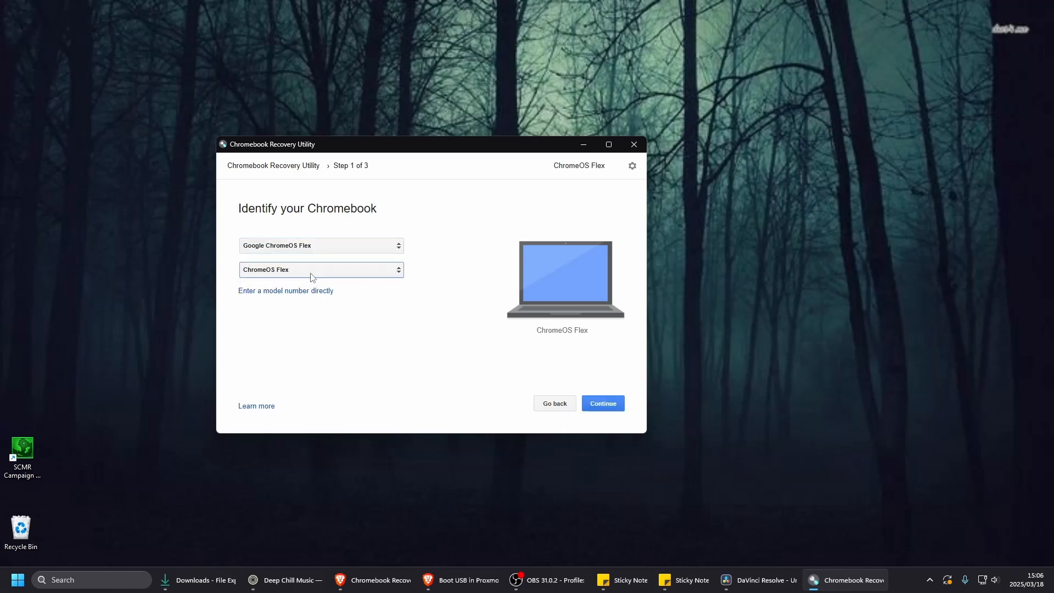
left_click(600, 405)
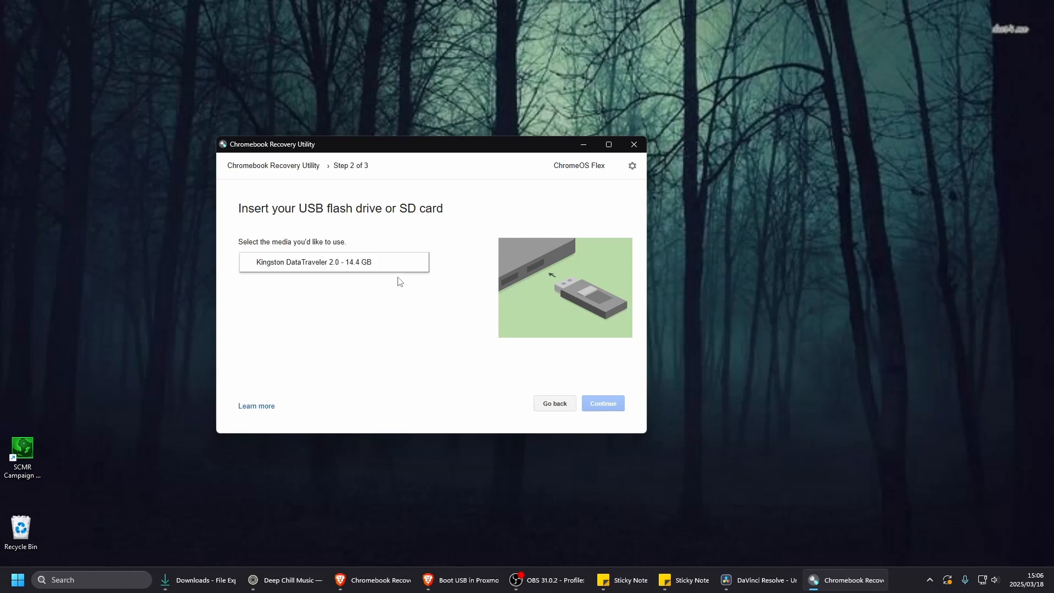
- Select the Kingston DataTraveler 2.0 - 14.4 GB drive as the recovery media and close the utility at the image creation stage
left_click(297, 267)
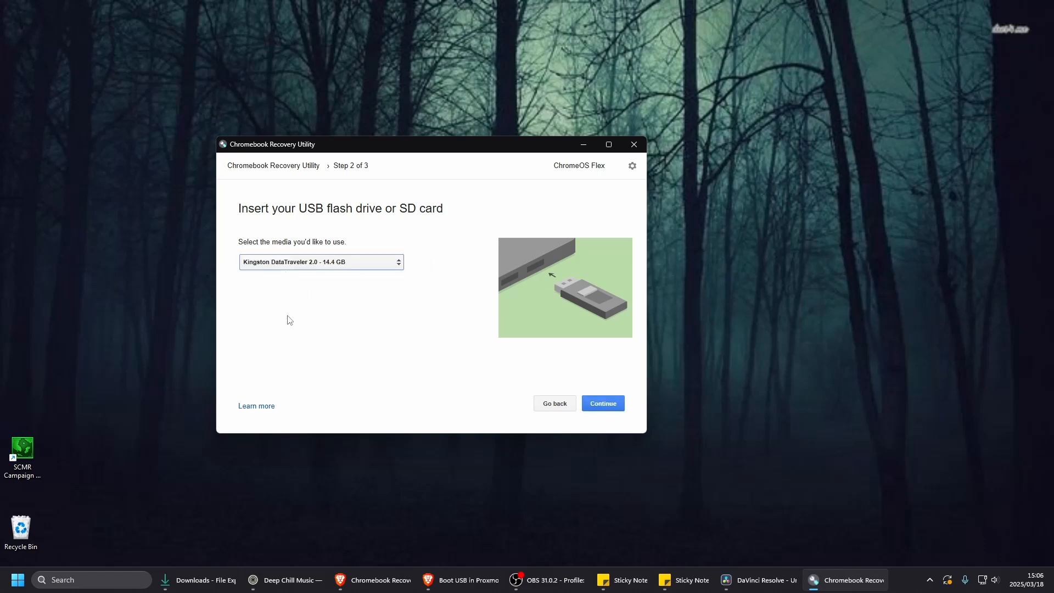
left_click(613, 406)
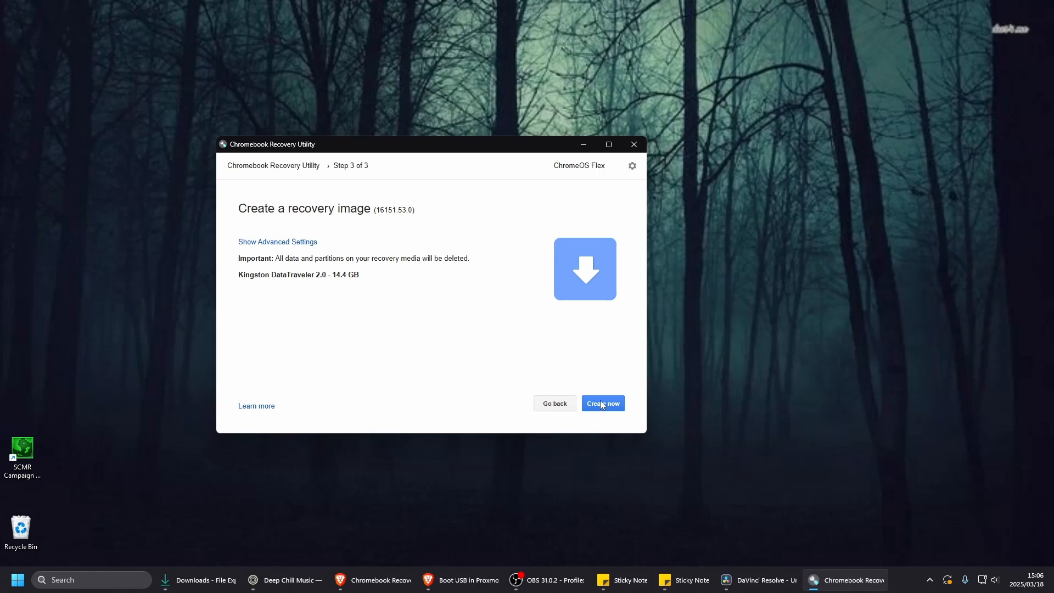
left_click_drag(461, 147, 498, 143)
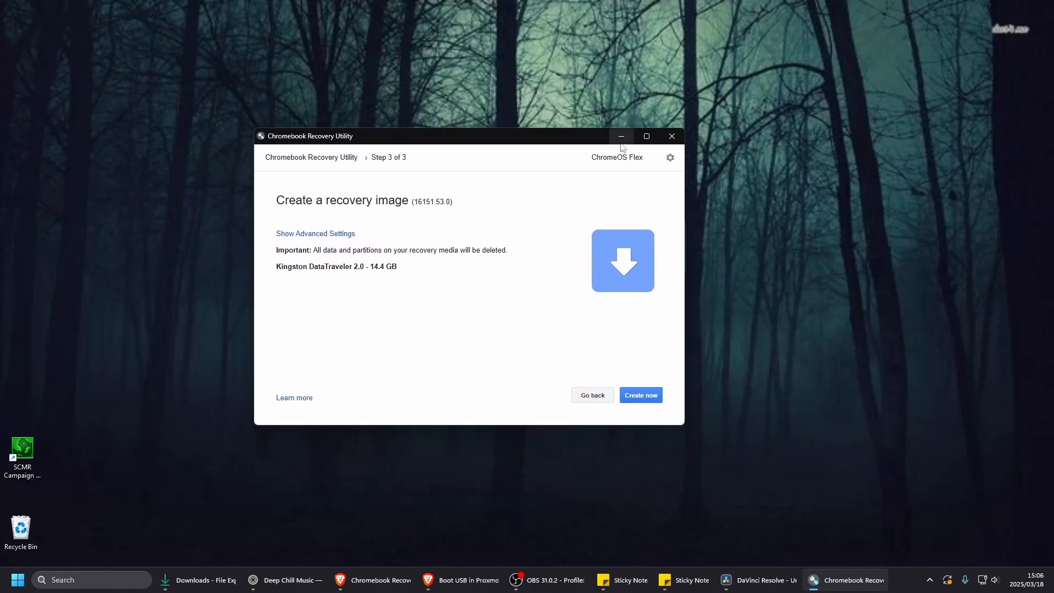
left_click(672, 138)
- Start a new virtual machine named ChromeOs in Proxmox and set its operating system source to no media
left_click(405, 588)
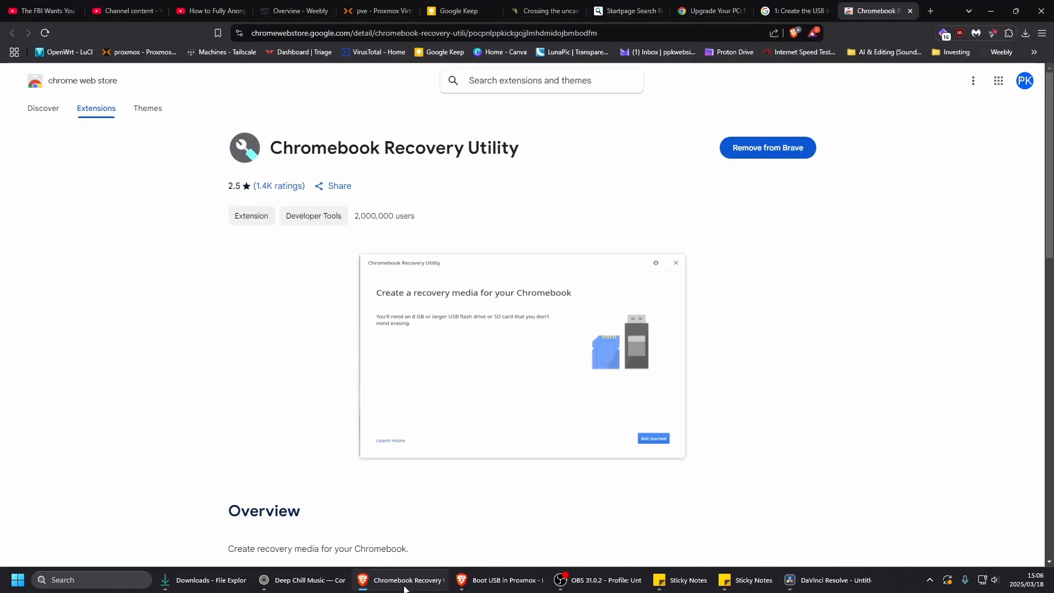
left_click(378, 11)
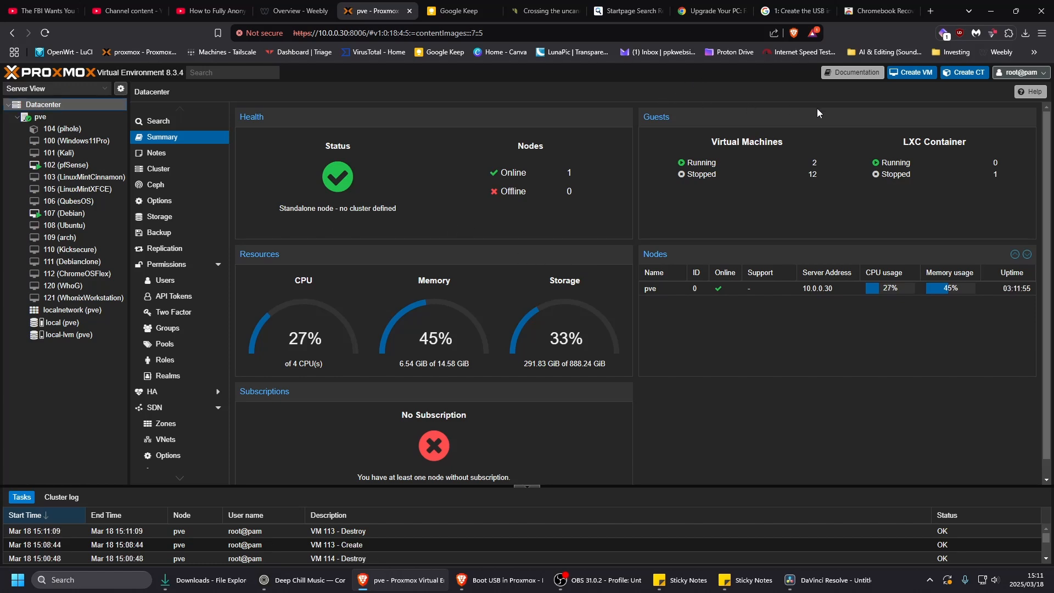
left_click(912, 73)
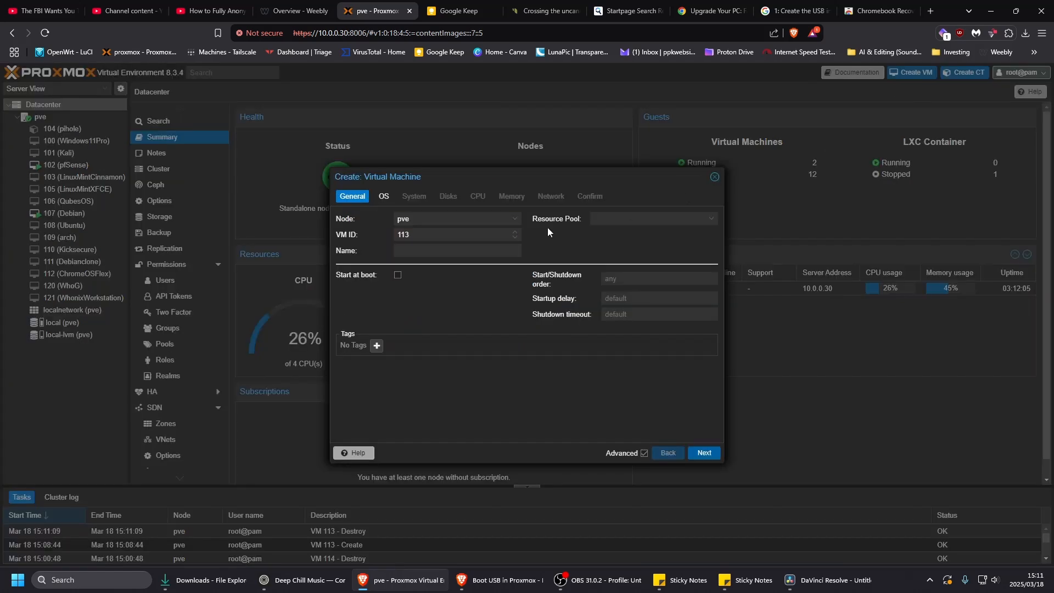
left_click(418, 252)
type("ChromeOs")
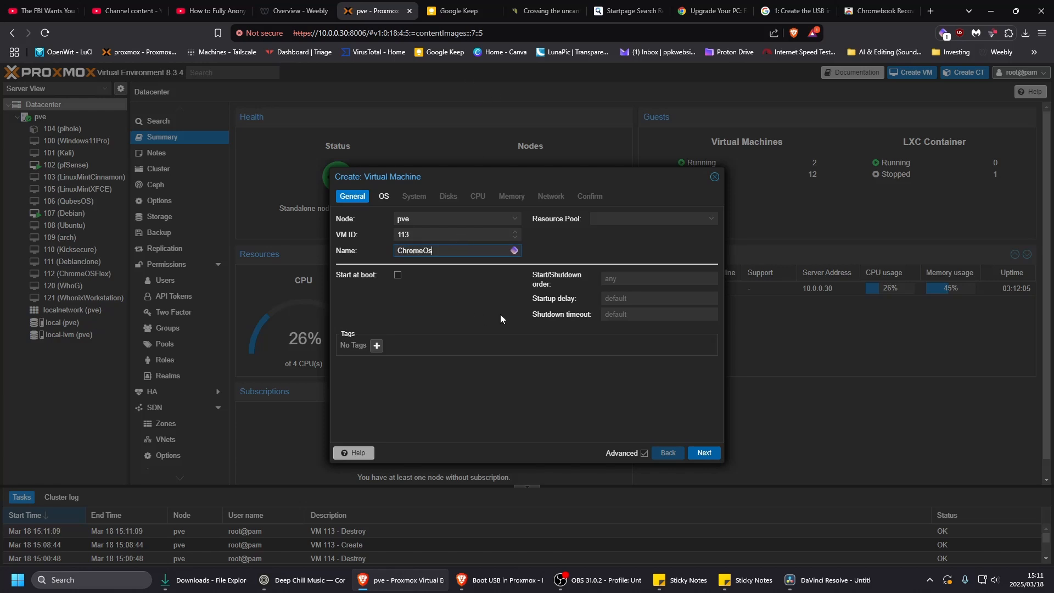
left_click(706, 458)
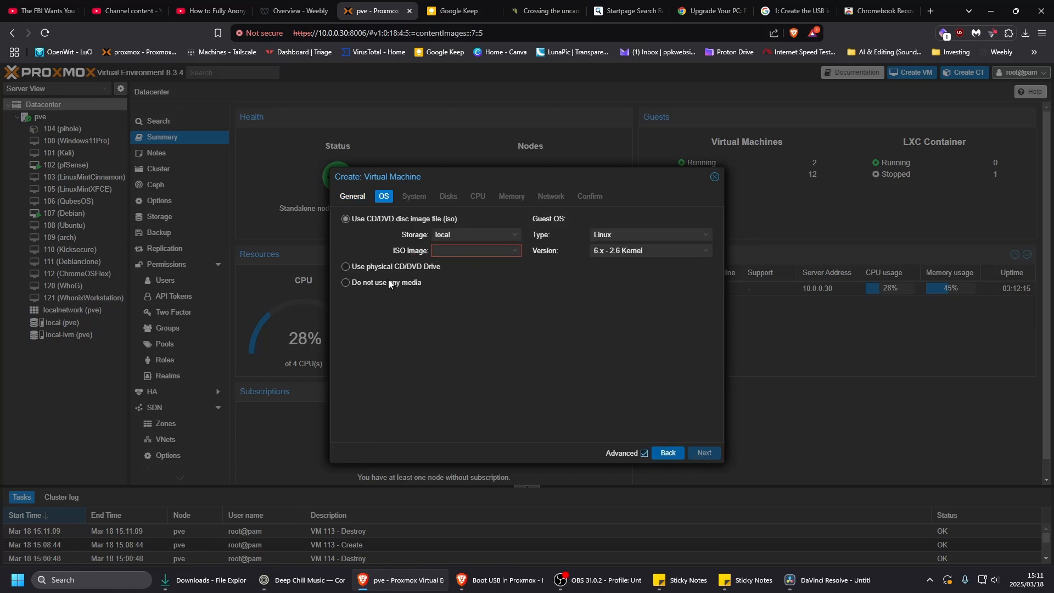
left_click(346, 284)
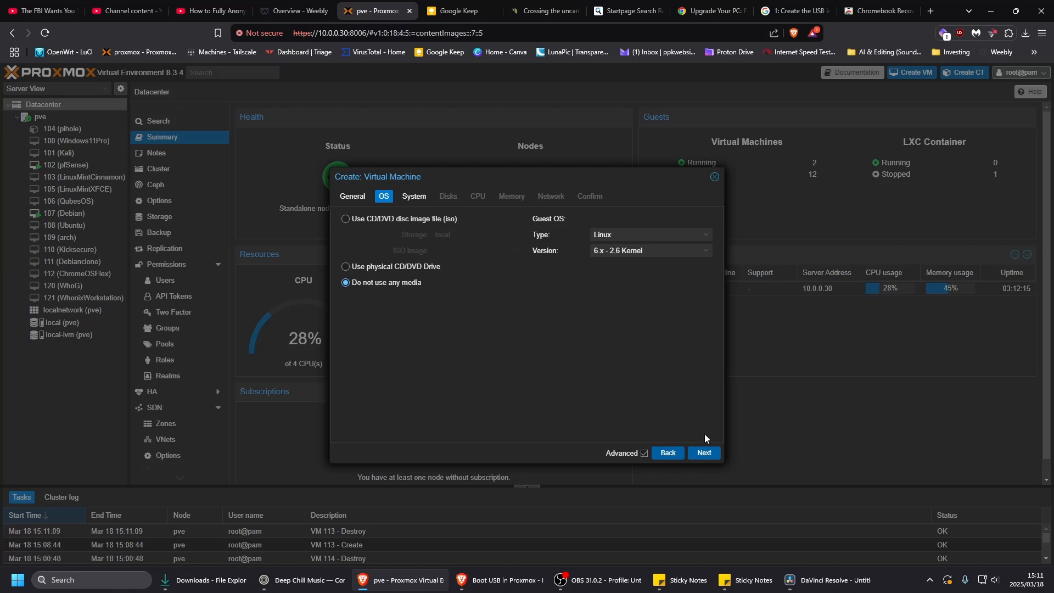
left_click(704, 453)
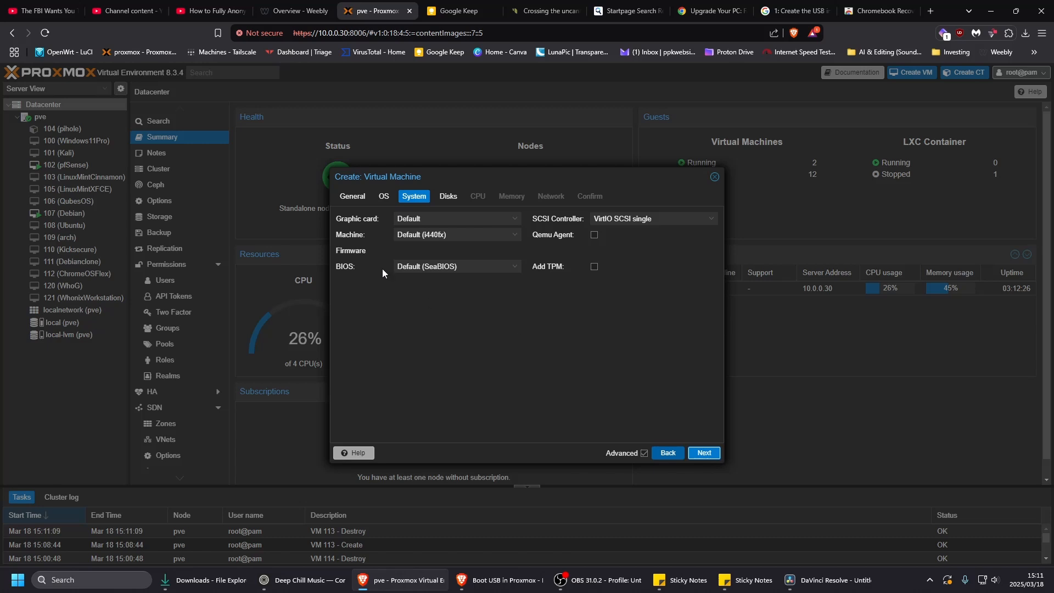
- Set the new virtual machine's graphic card to VirtIO-GPU, enable the Qemu Agent, and accept the default disk settings
left_click(514, 220)
scroll(517, 262, "down", 2)
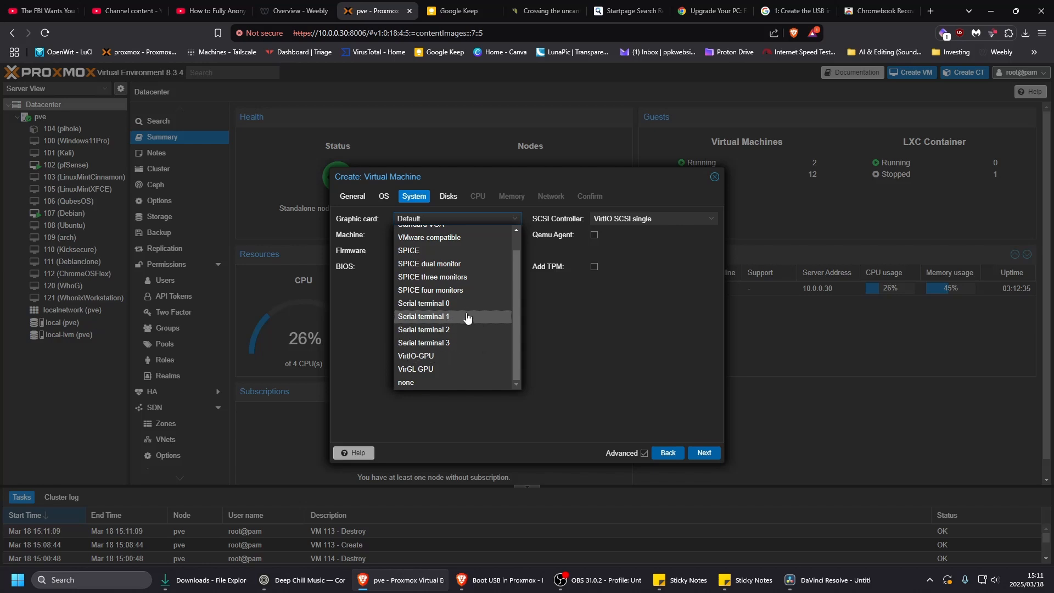
scroll(467, 317, "up", 1)
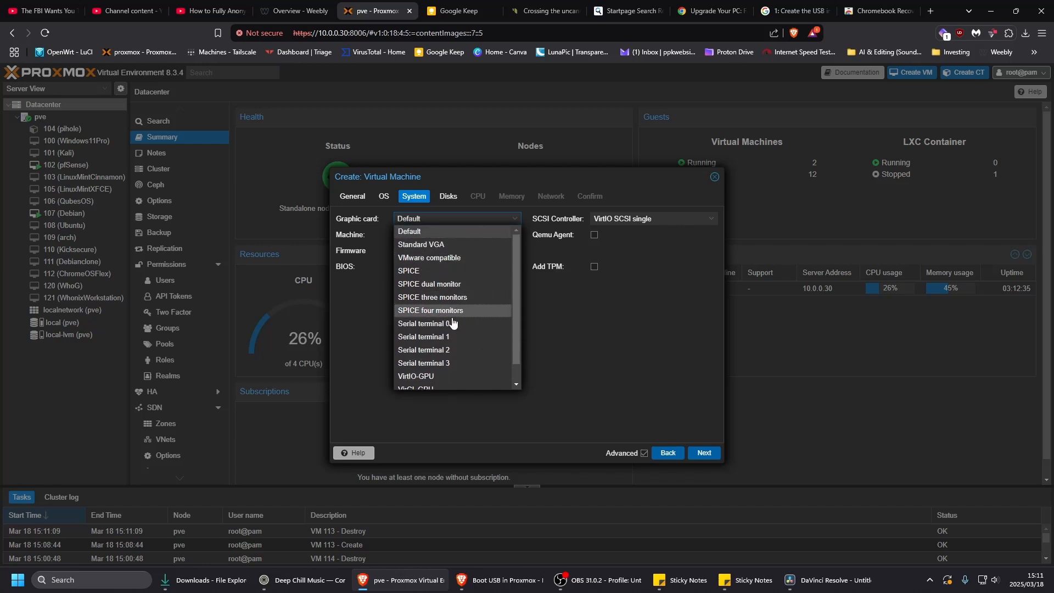
scroll(462, 335, "down", 1)
left_click(441, 357)
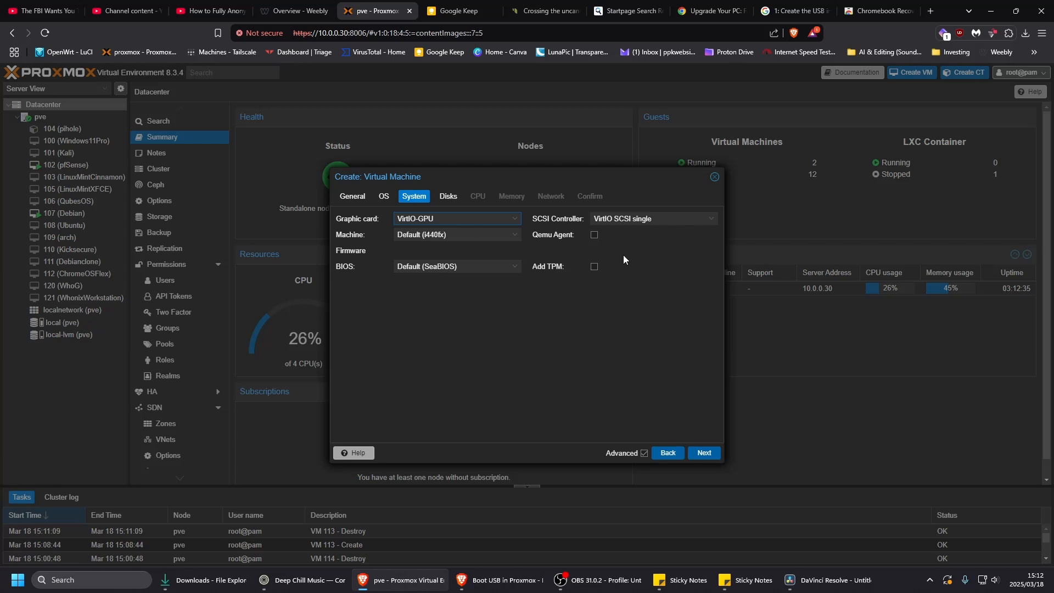
left_click(594, 235)
left_click(704, 454)
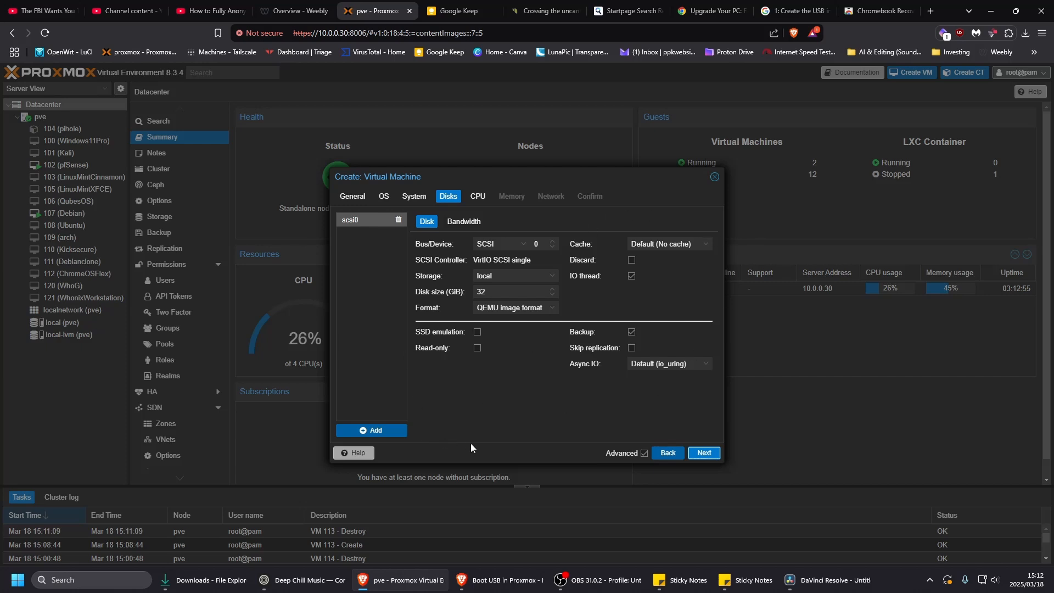
left_click(707, 455)
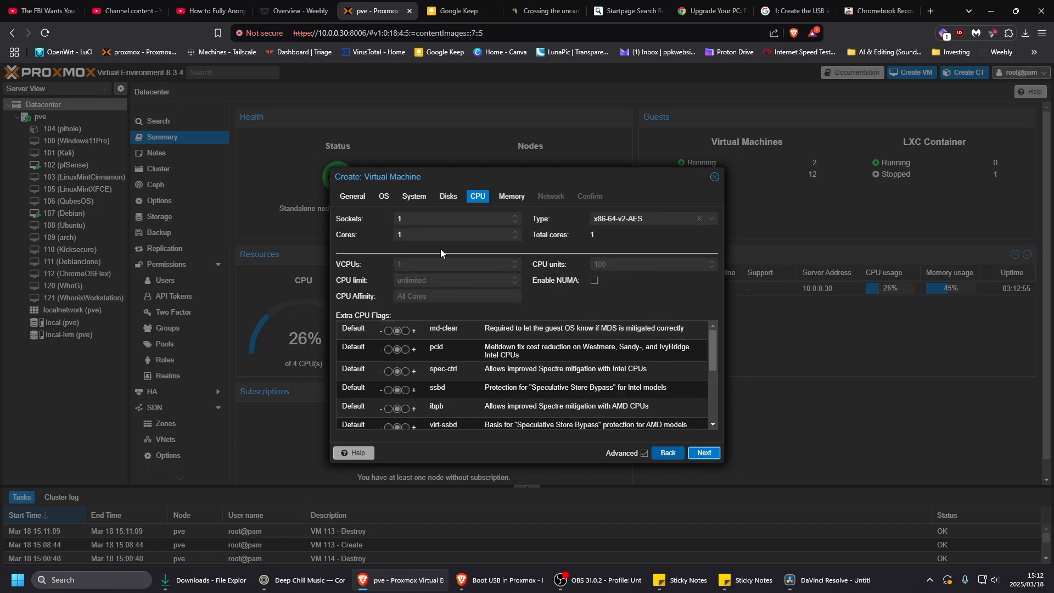
- Give the virtual machine 2 CPU cores and 4096 MiB of memory
double_click(409, 236)
type("2")
left_click(707, 455)
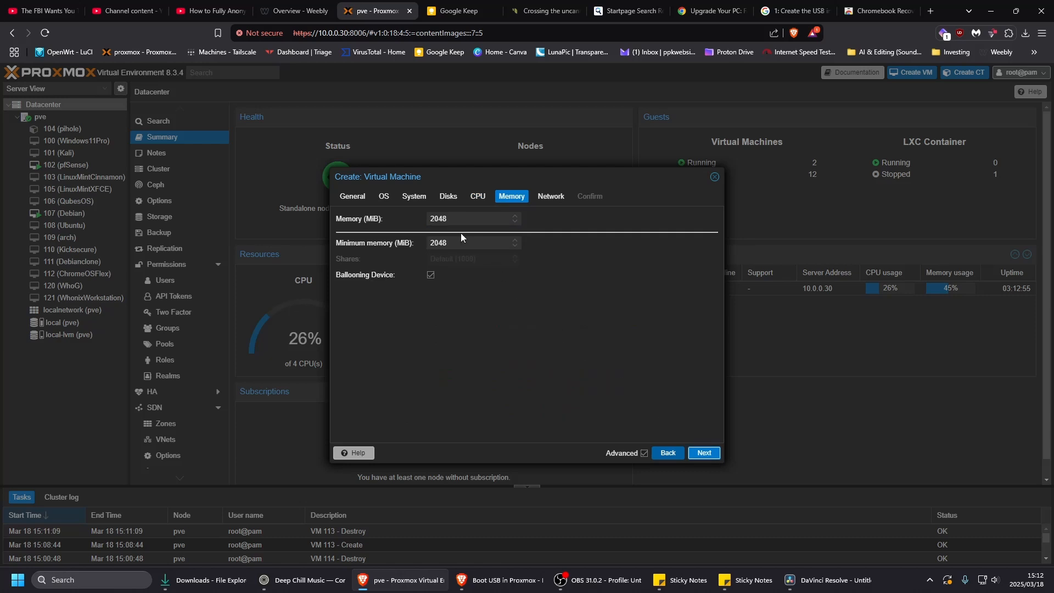
type("4096")
left_click(702, 453)
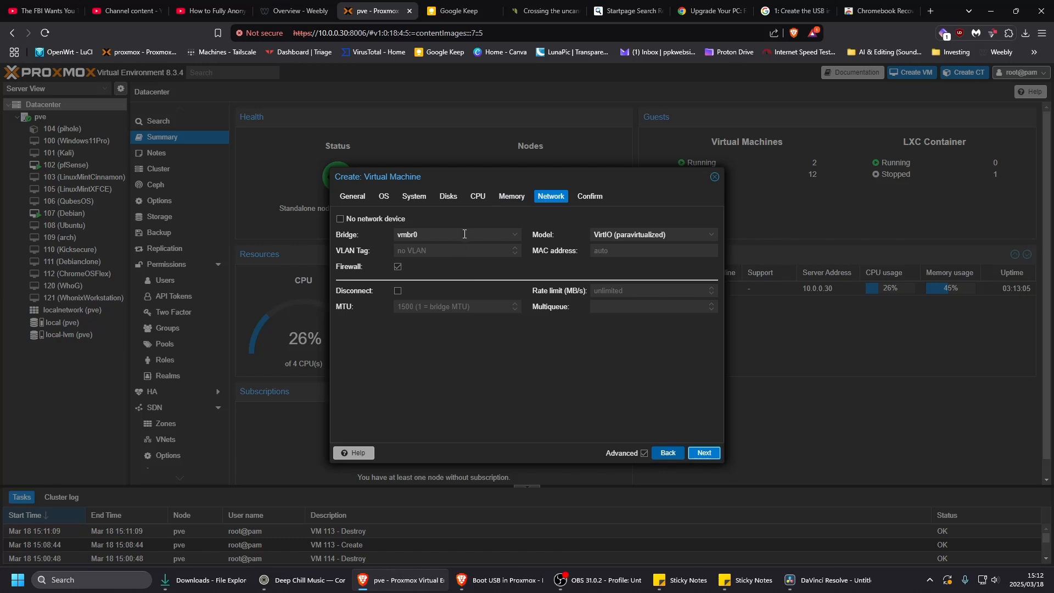
- Connect the network device to bridge vmbr1 with the firewall disabled, and finish creating the virtual machine
left_click(514, 235)
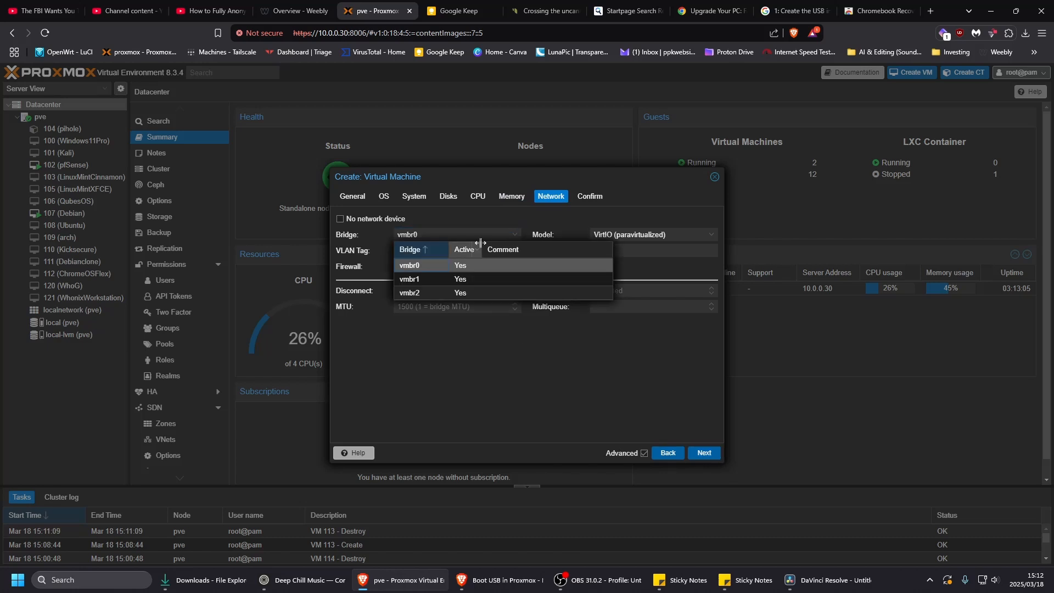
left_click(427, 280)
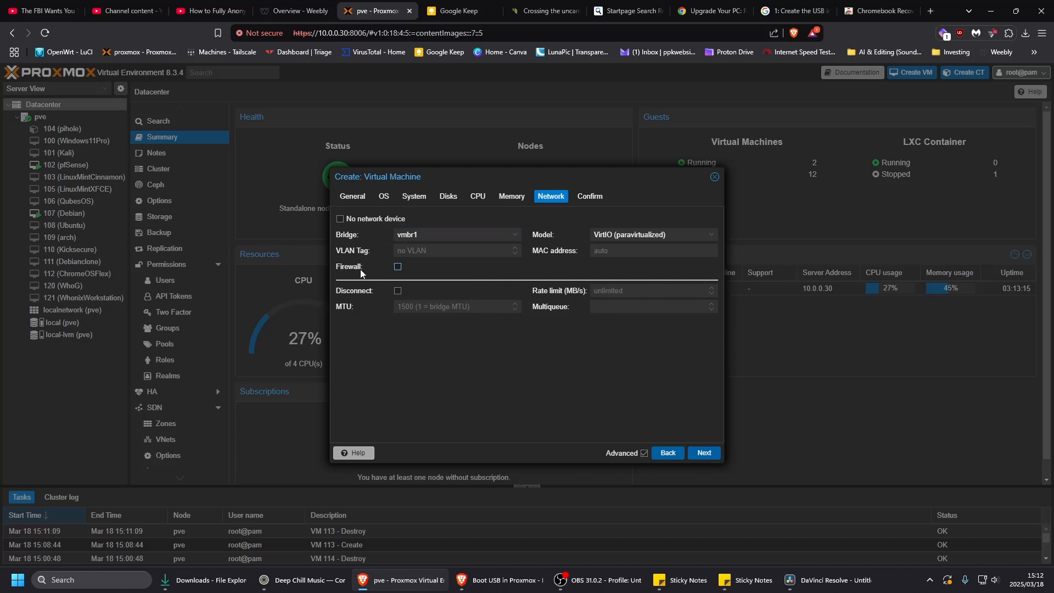
left_click(703, 453)
left_click(703, 454)
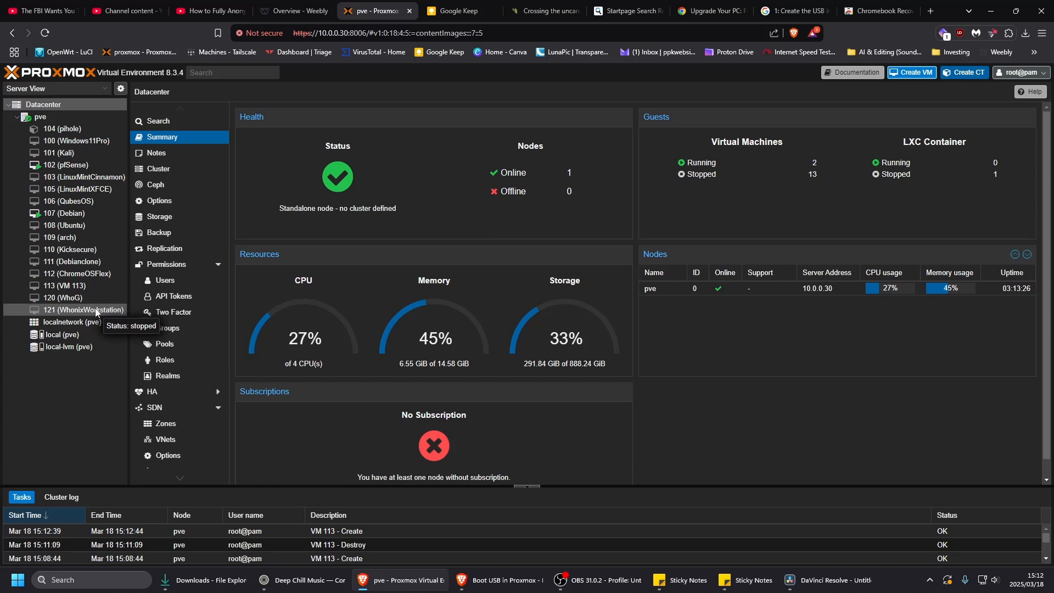
- Review the hardware of virtual machine 113 and compare it with the hard disk settings of 112 (ChromeOSFlex)
left_click(89, 286)
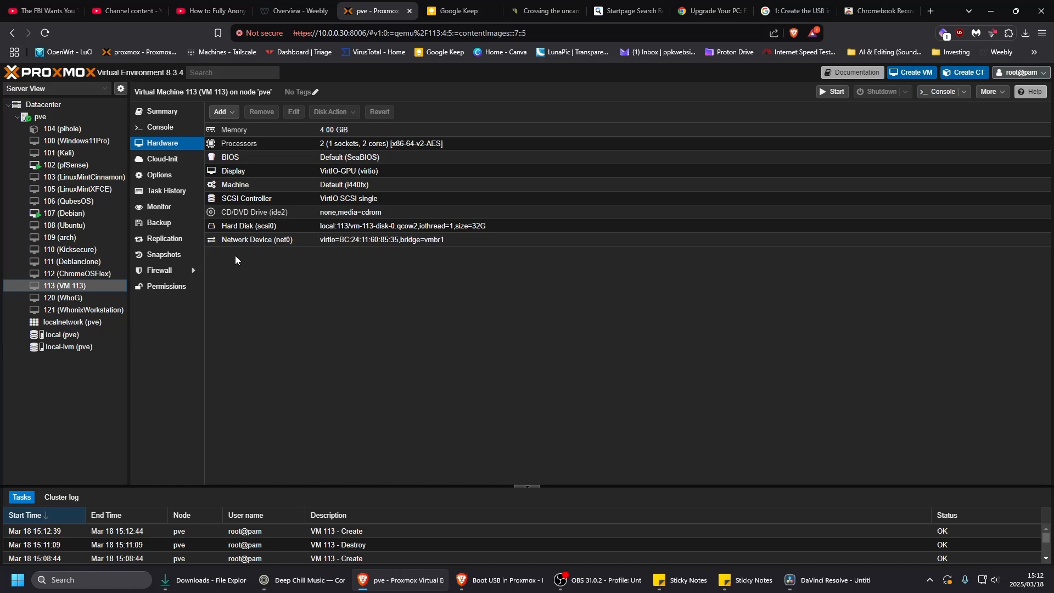
left_click(99, 275)
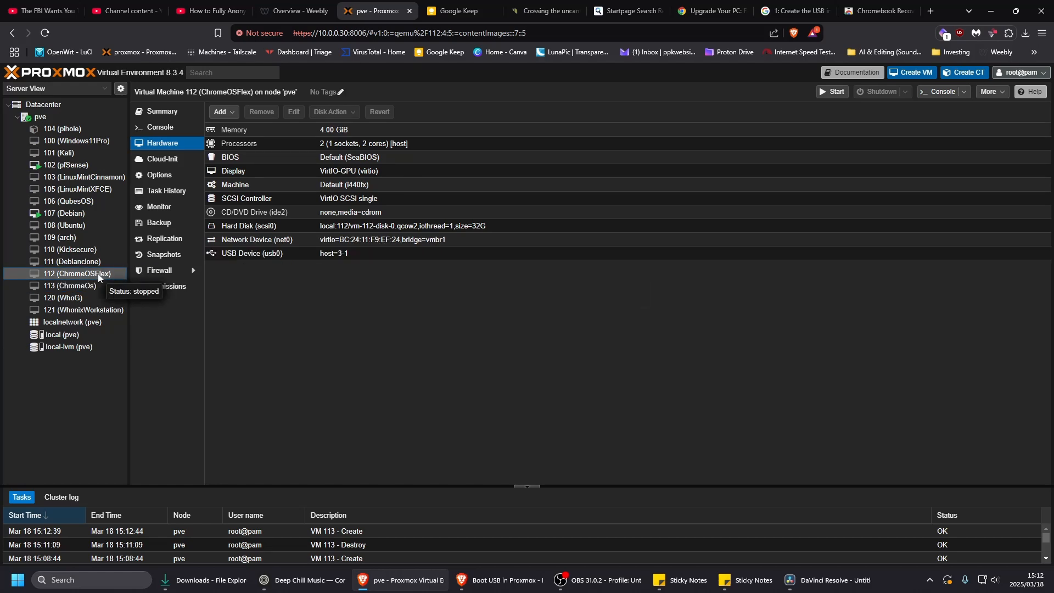
left_click(267, 229)
double_click(268, 229)
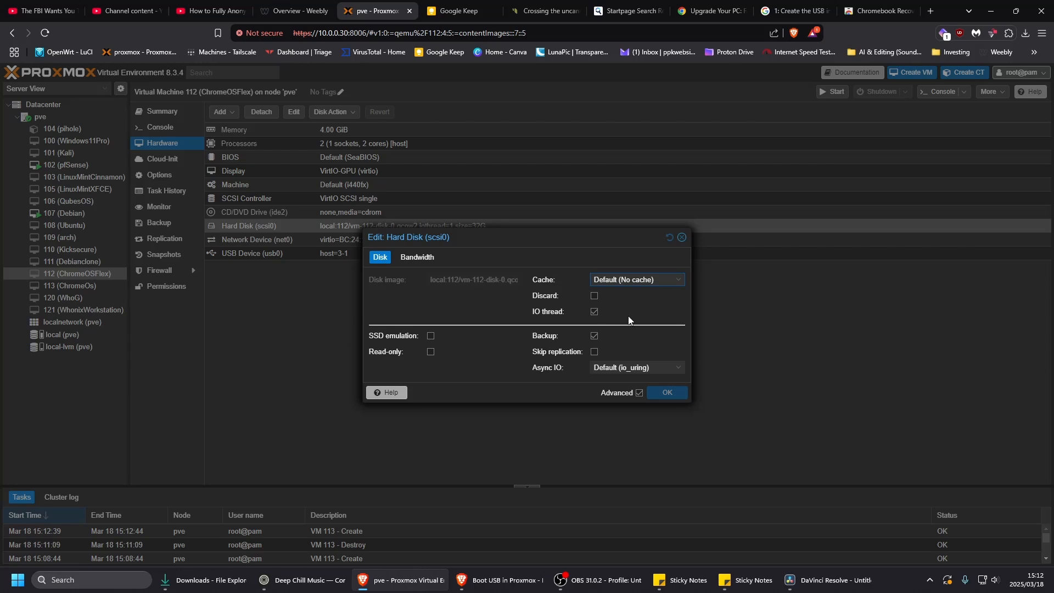
left_click(682, 238)
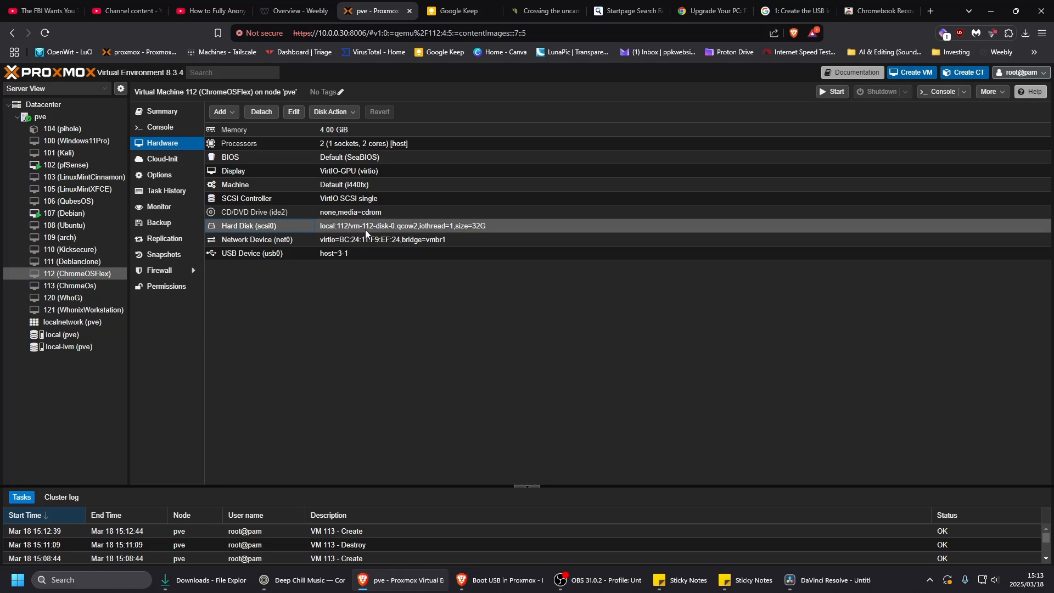
- Check which devices are offered in the boot order of virtual machine 113 (ChromeOs)
left_click(88, 286)
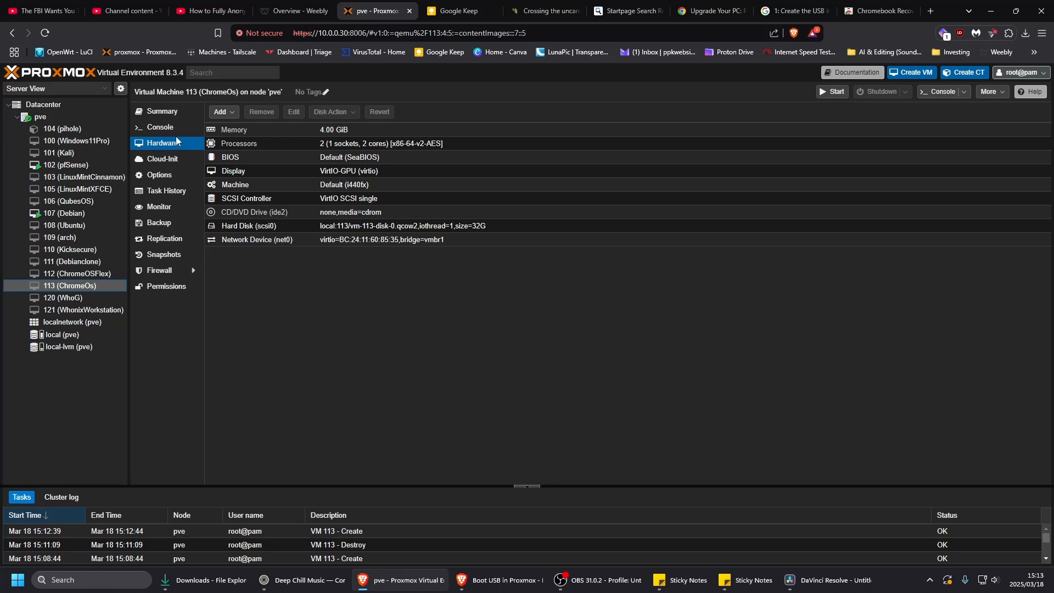
left_click(165, 179)
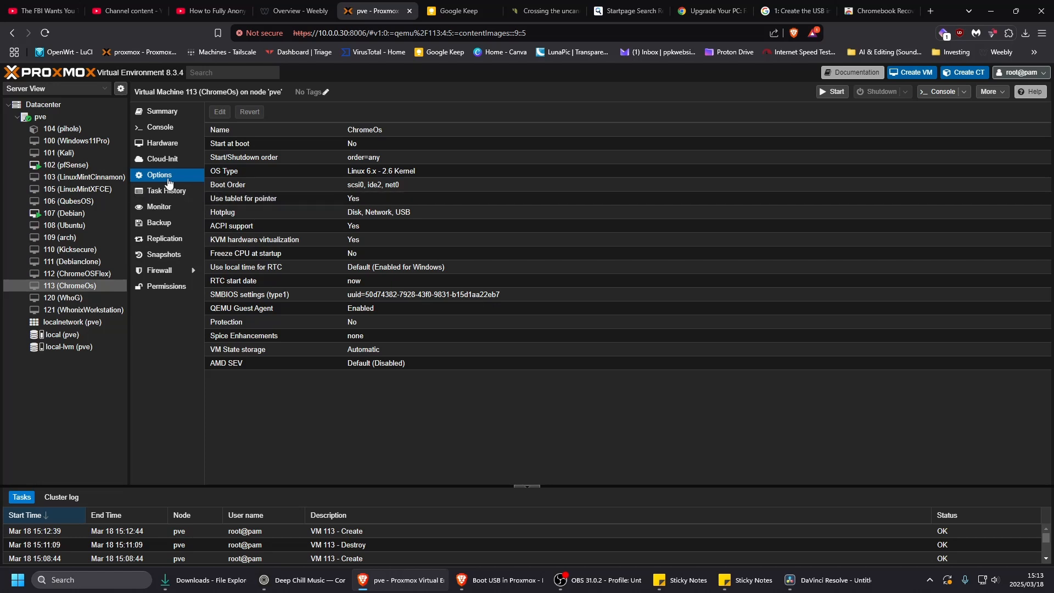
double_click(249, 183)
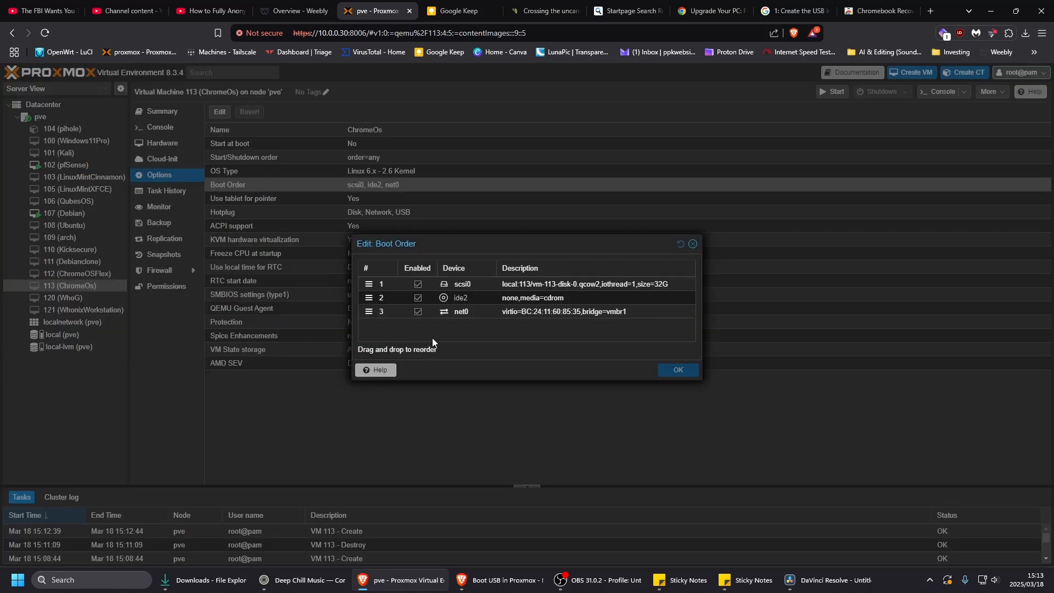
left_click(694, 245)
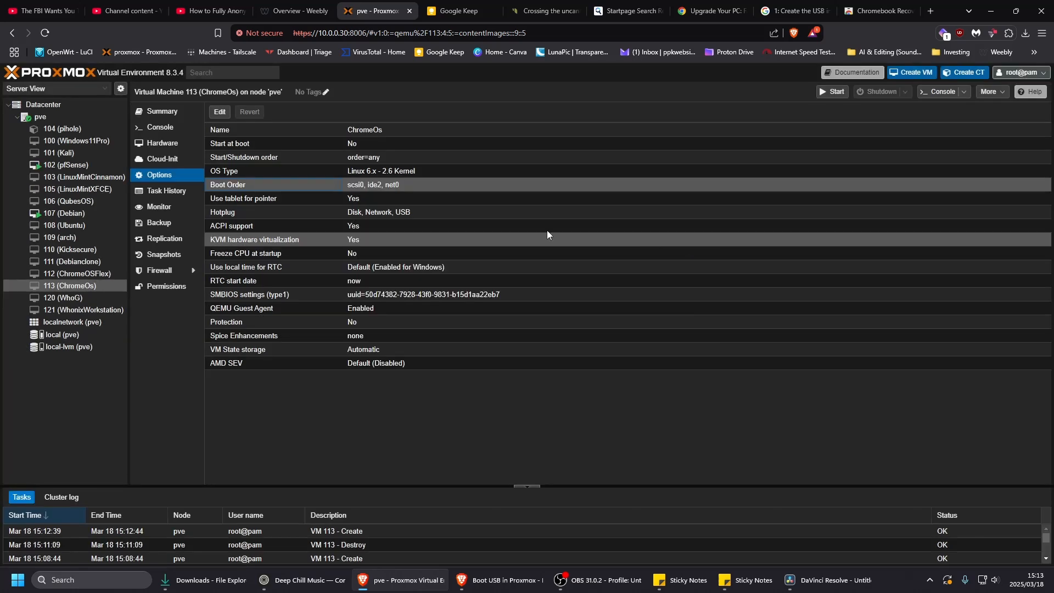
- Add a USB device to the ChromeOs virtual machine, passing through port 3-1 with the Kingston DataTraveler 2.0
left_click(168, 147)
left_click(234, 114)
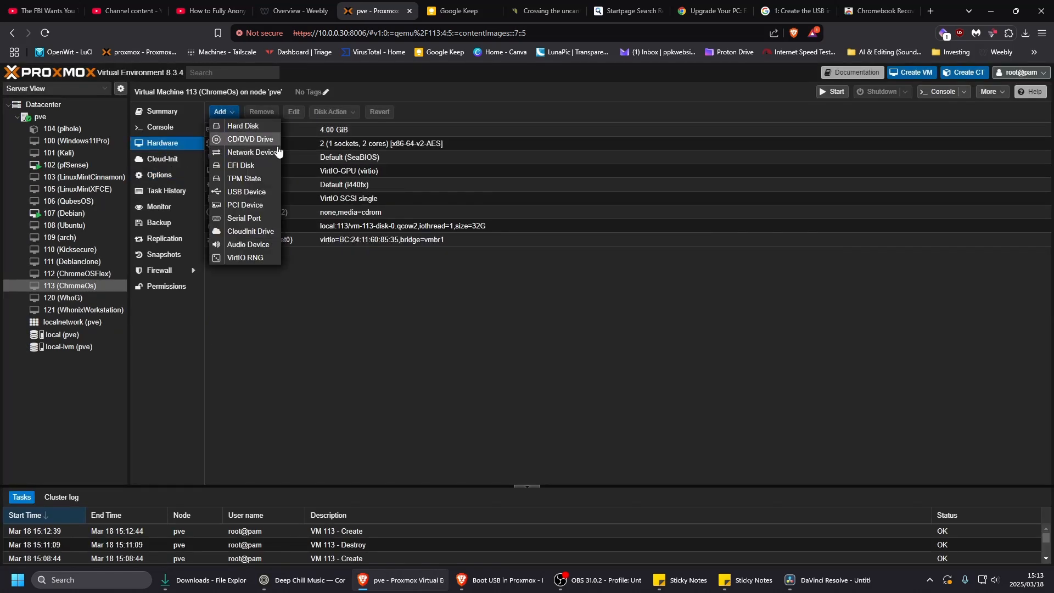
left_click(257, 192)
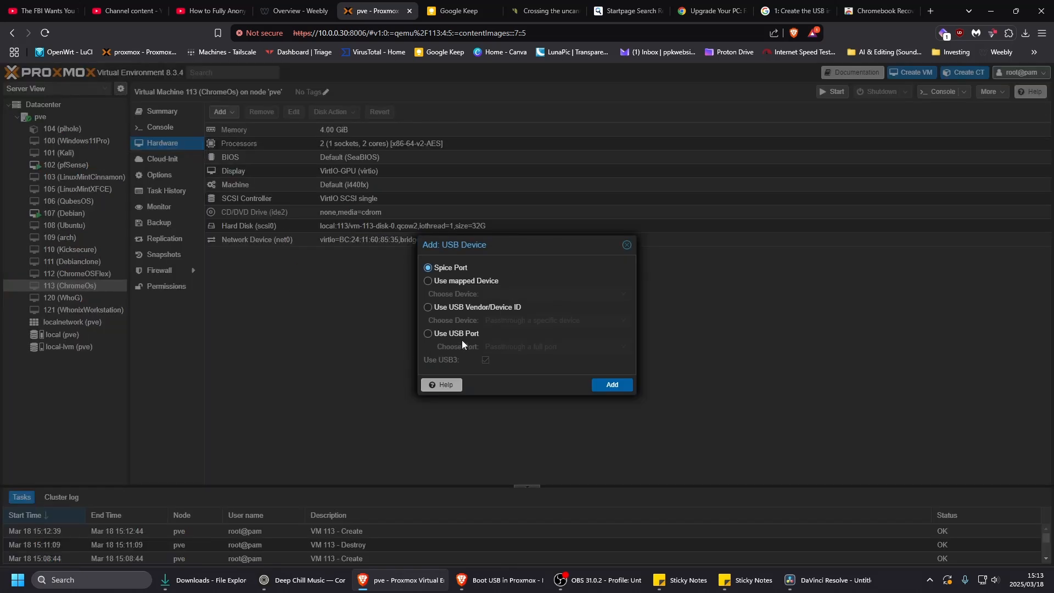
left_click(429, 334)
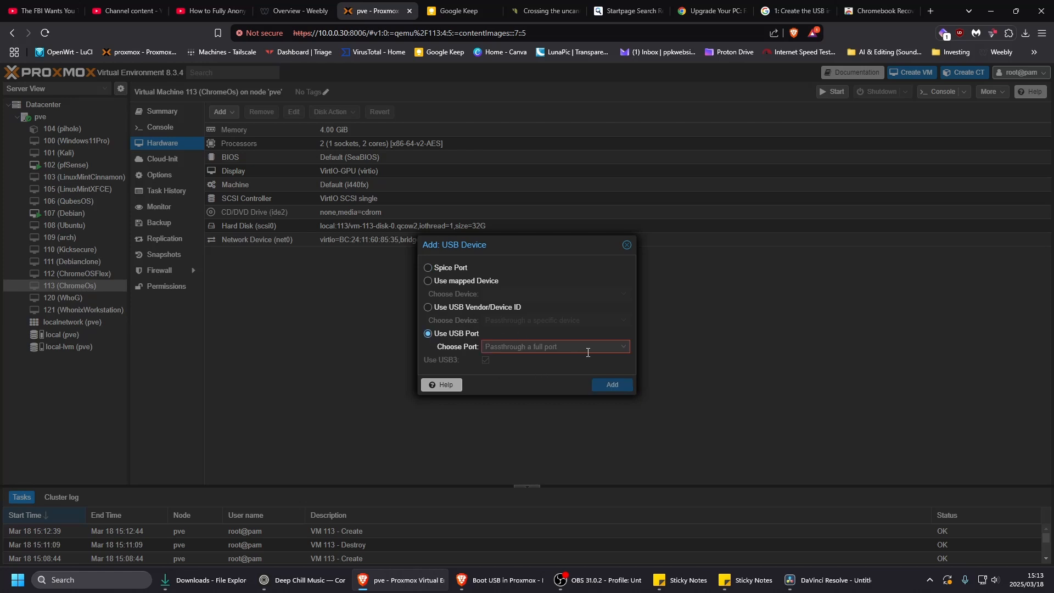
left_click(616, 352)
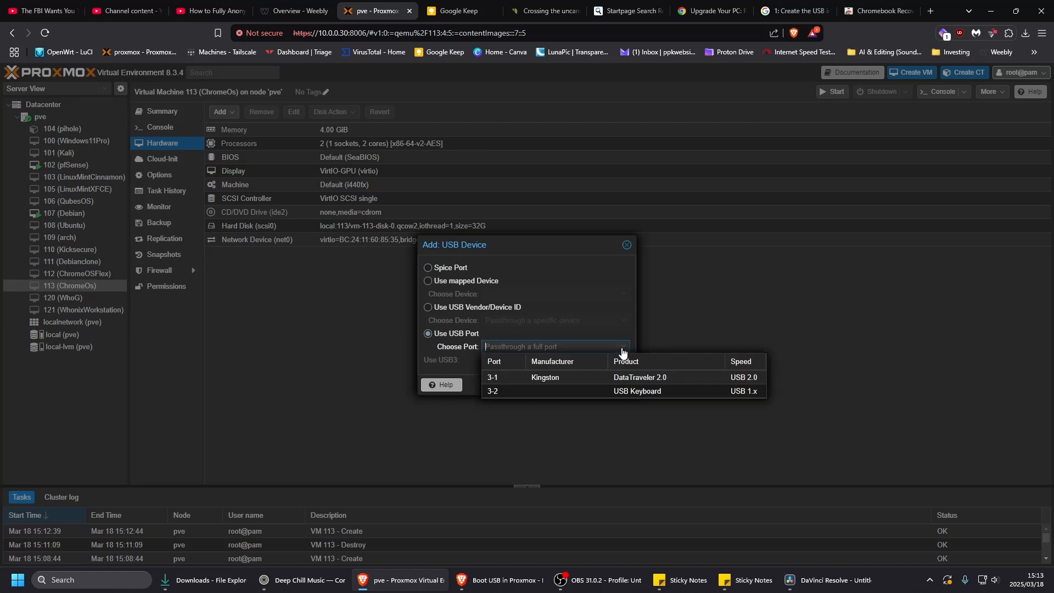
left_click(564, 378)
left_click(608, 385)
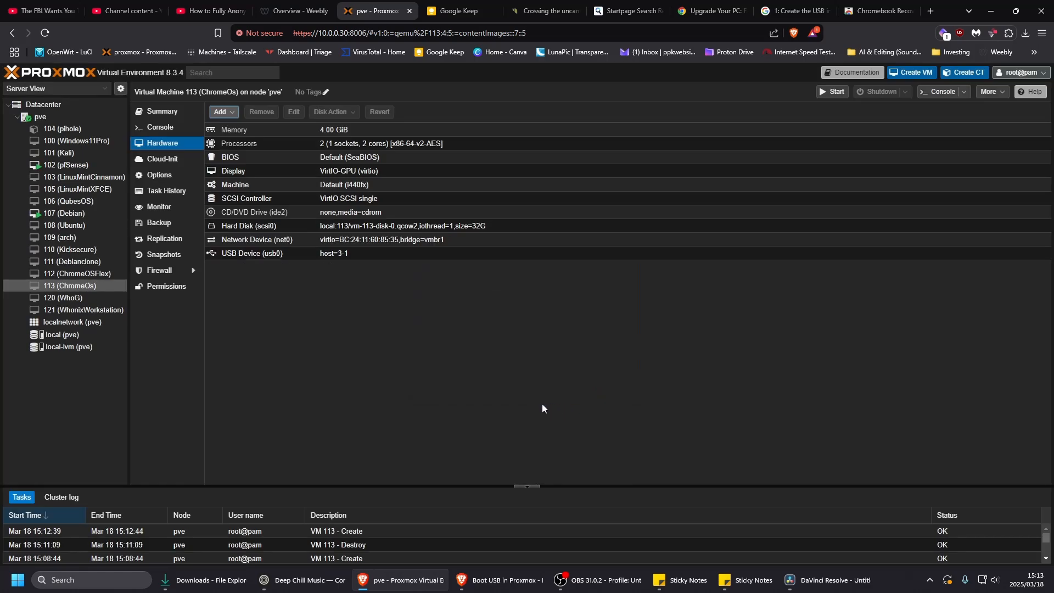
- Enable usb0 in the ChromeOs virtual machine's boot order and move it to first place, ahead of scsi0
left_click(159, 175)
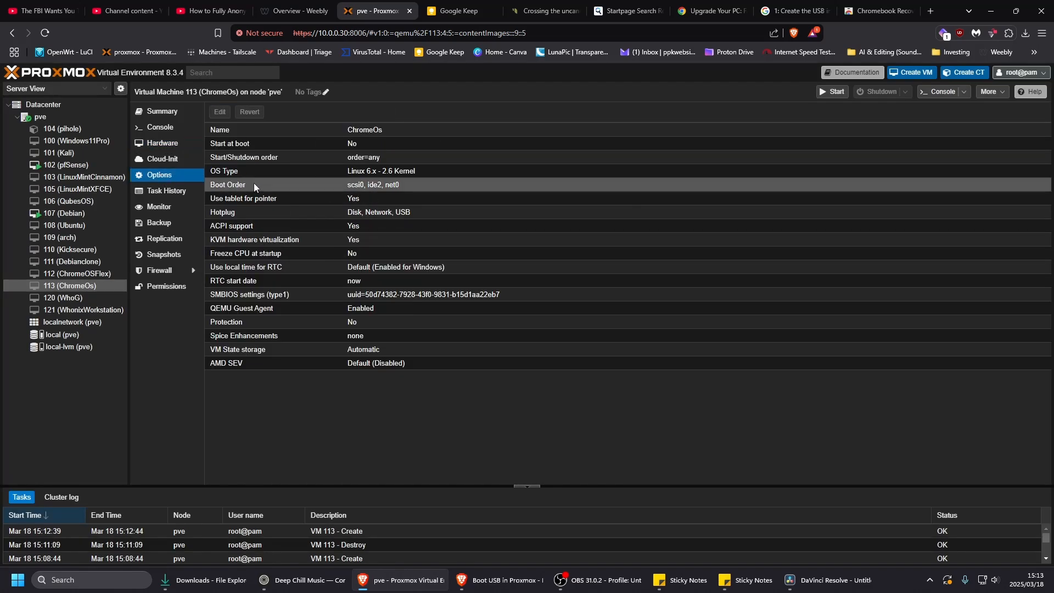
double_click(253, 185)
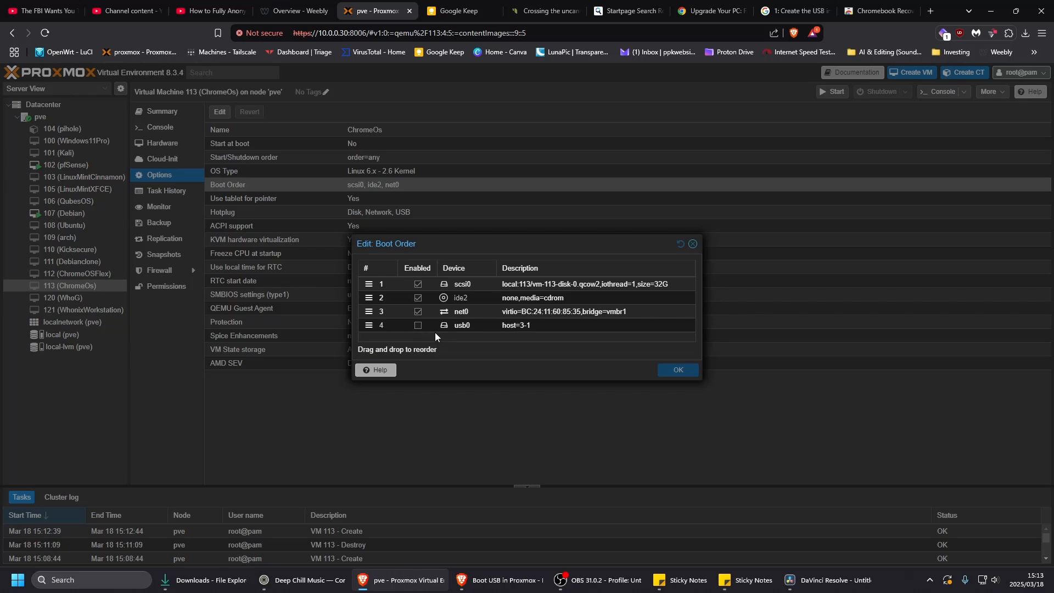
left_click(417, 325)
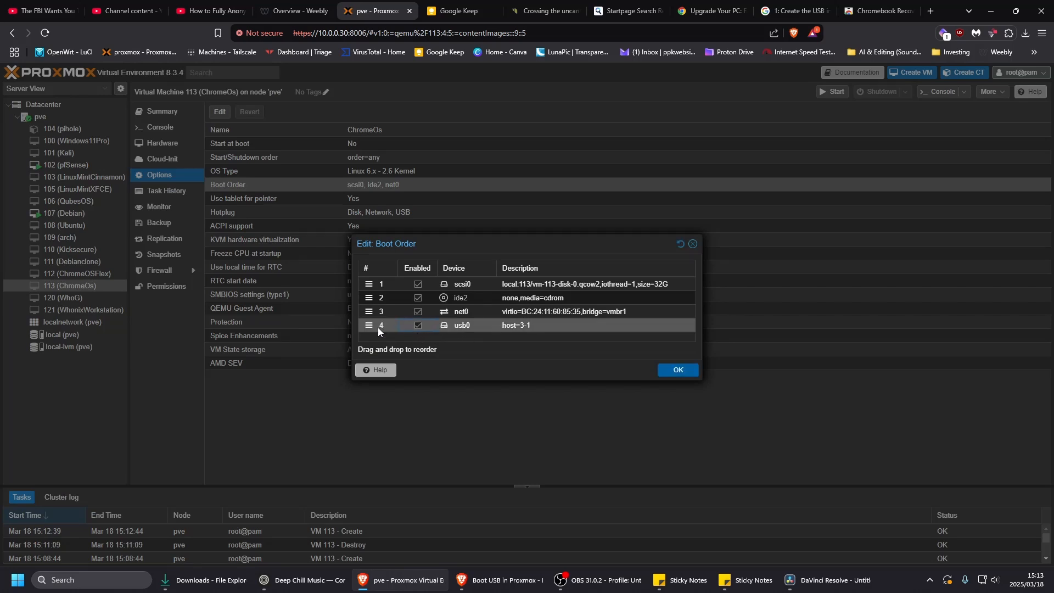
left_click_drag(374, 325, 375, 283)
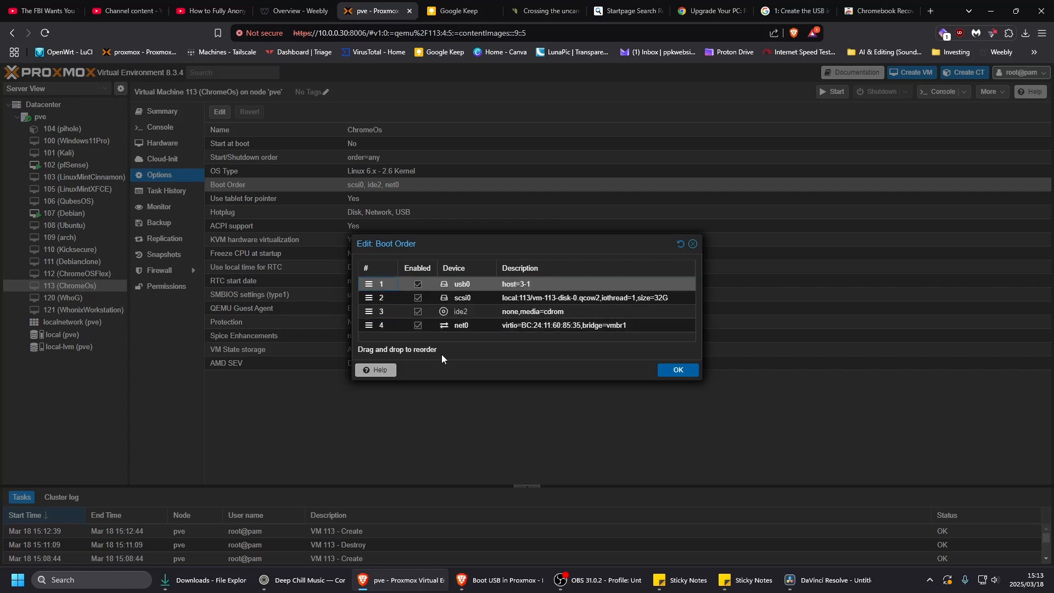
left_click(680, 370)
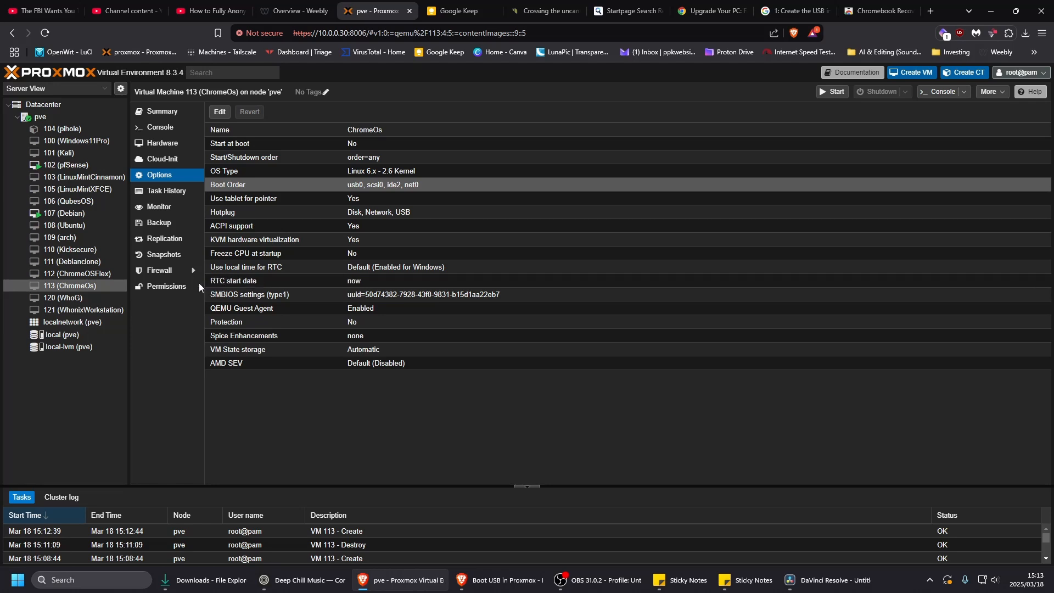
- Open the ChromeOs virtual machine's console and start the machine
left_click(168, 127)
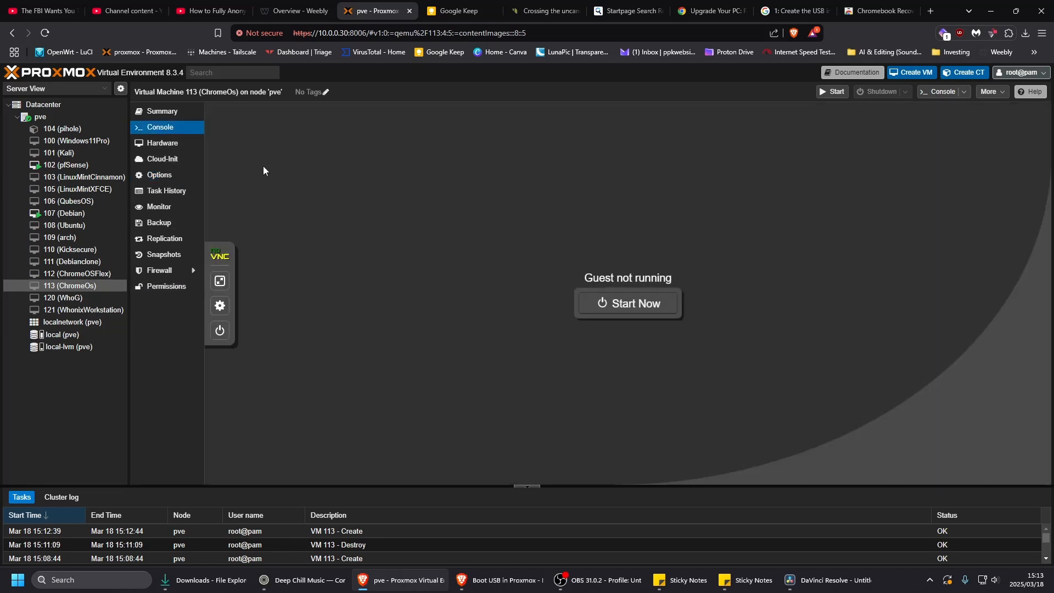
left_click(615, 308)
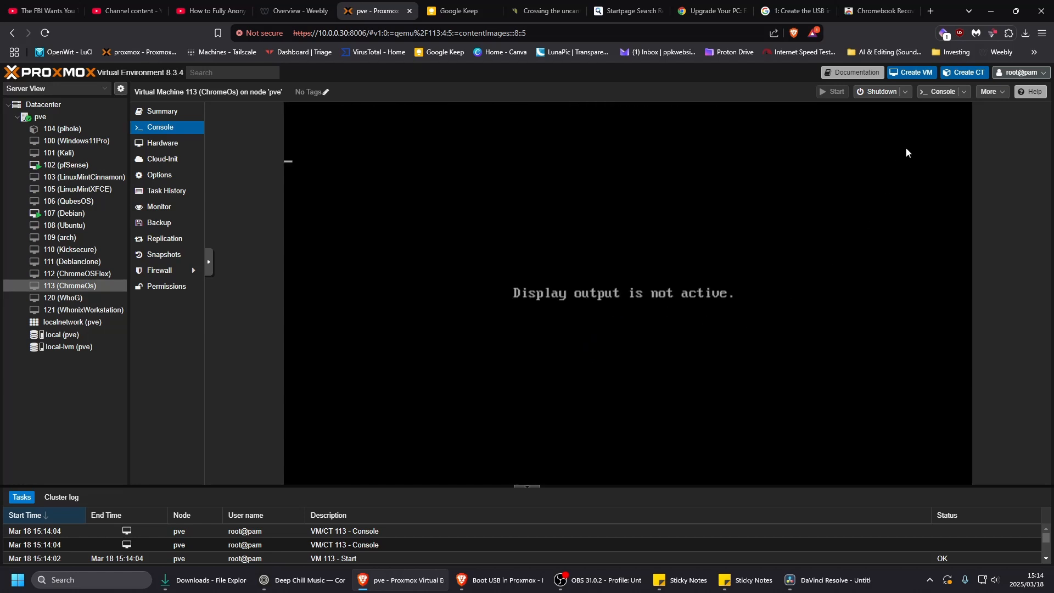
- Open the running virtual machine in a SPICE viewer through the saved pve-spice.vv file, and minimize the browser
left_click(965, 92)
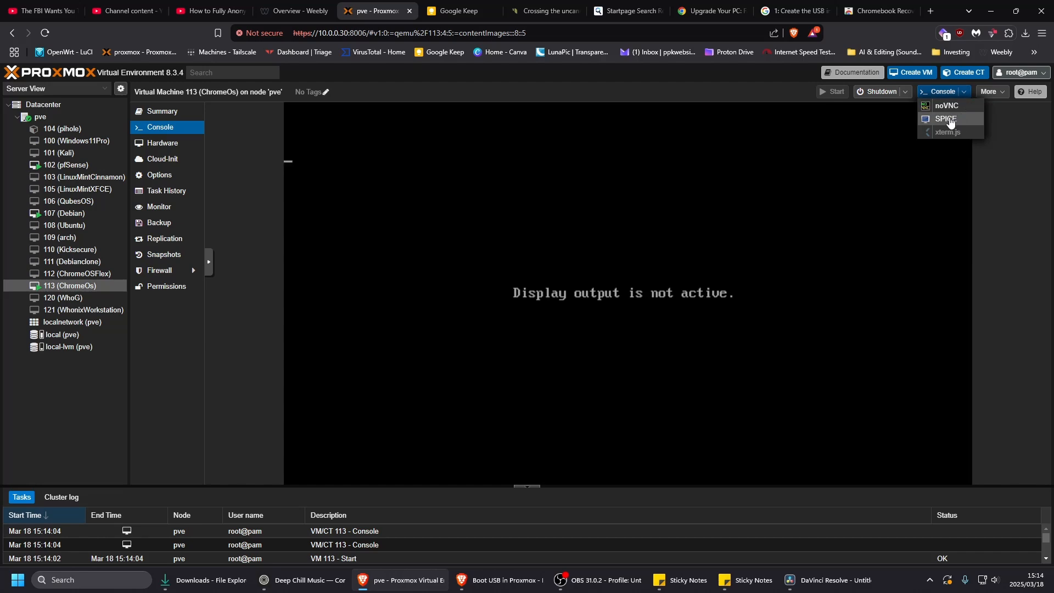
left_click(951, 120)
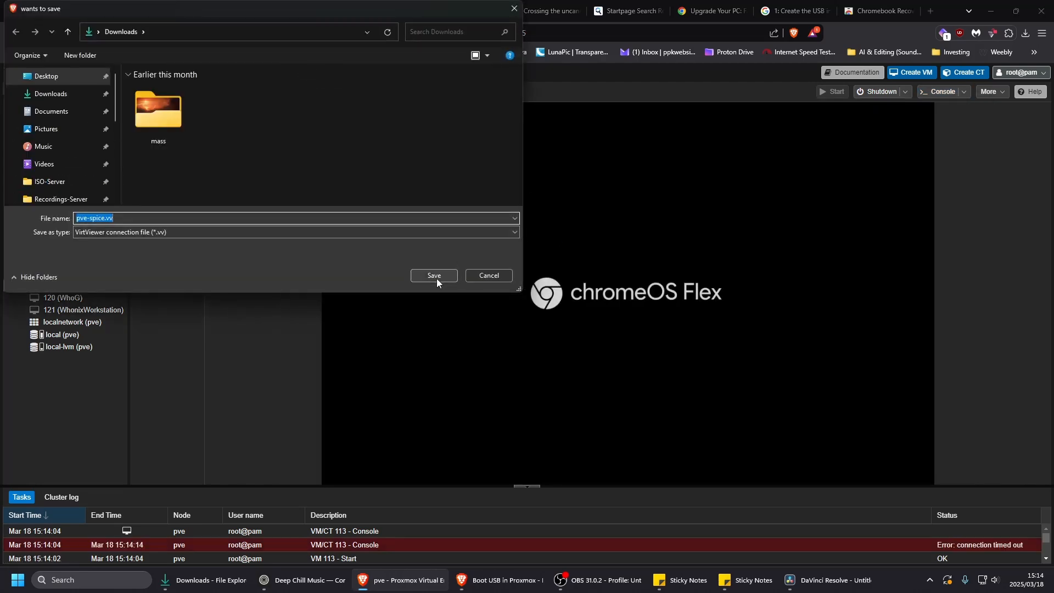
left_click(432, 276)
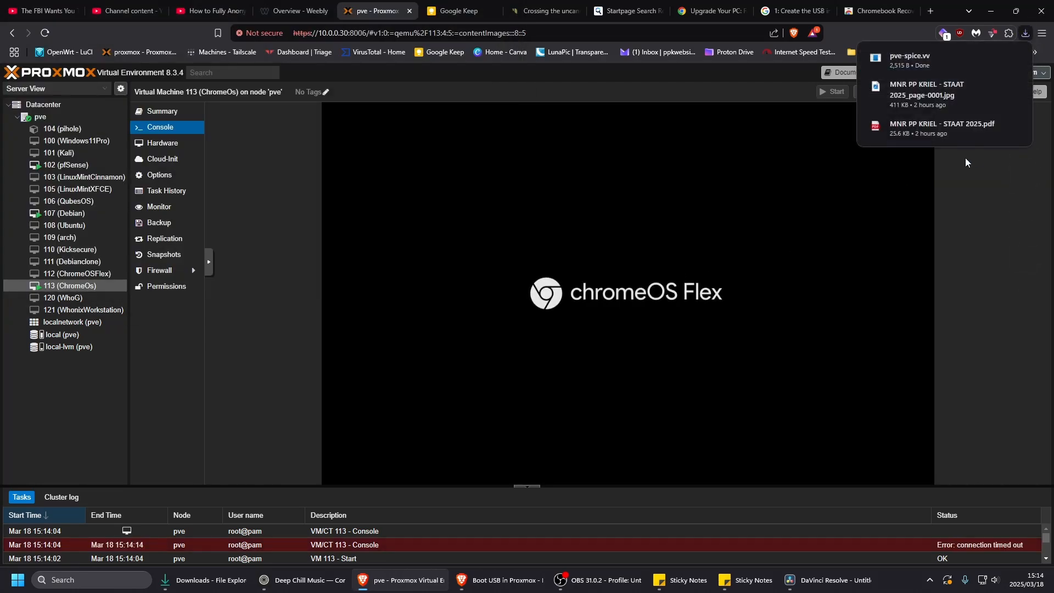
left_click(918, 65)
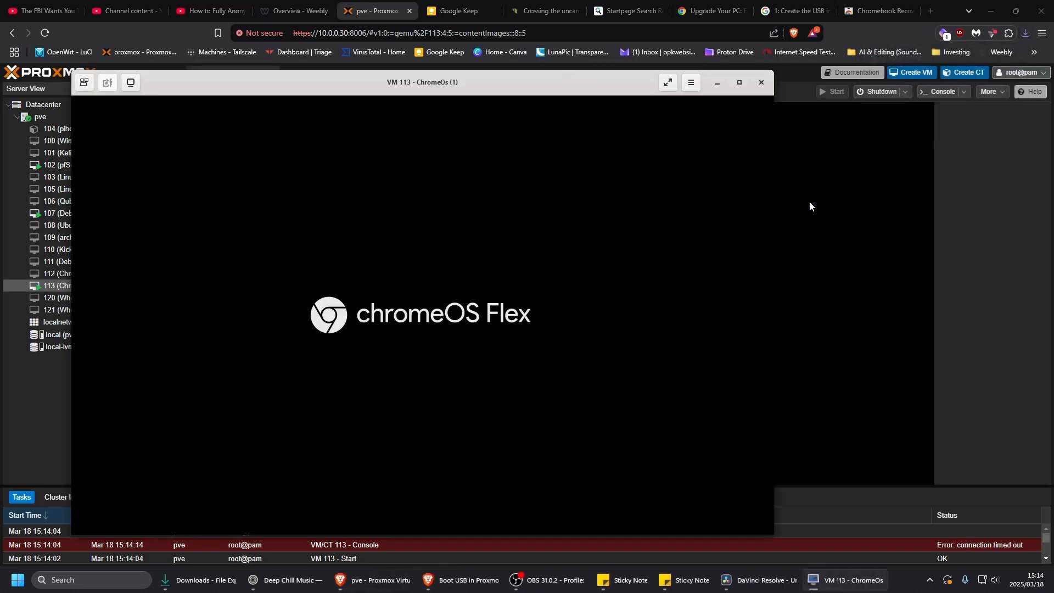
left_click(993, 12)
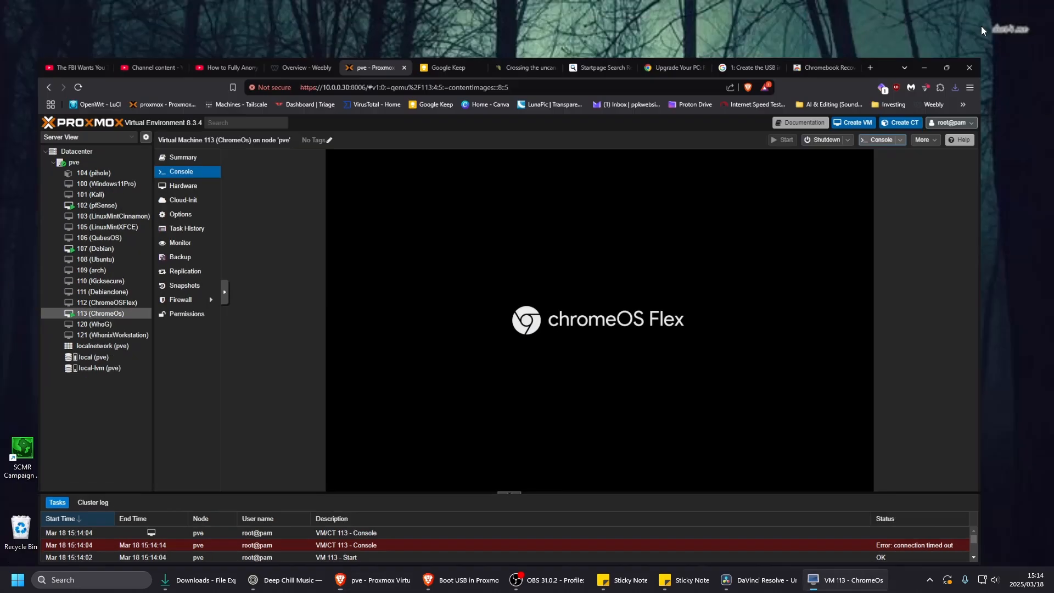
- Close the screen reader prompt in the SPICE viewer and get started with the ChromeOS Flex setup
left_click_drag(566, 81, 611, 60)
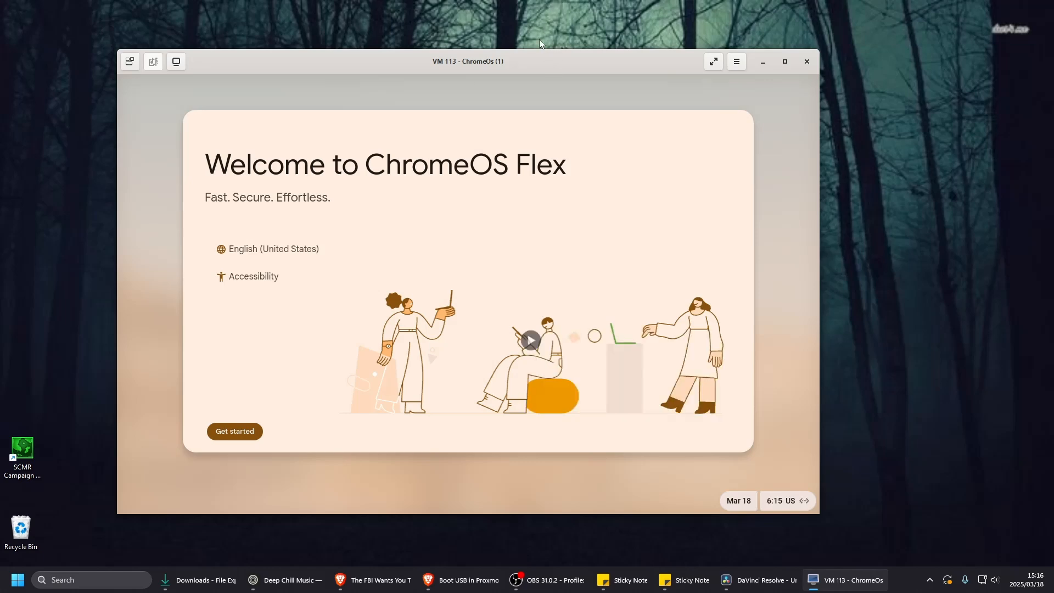
left_click_drag(528, 67, 548, 76)
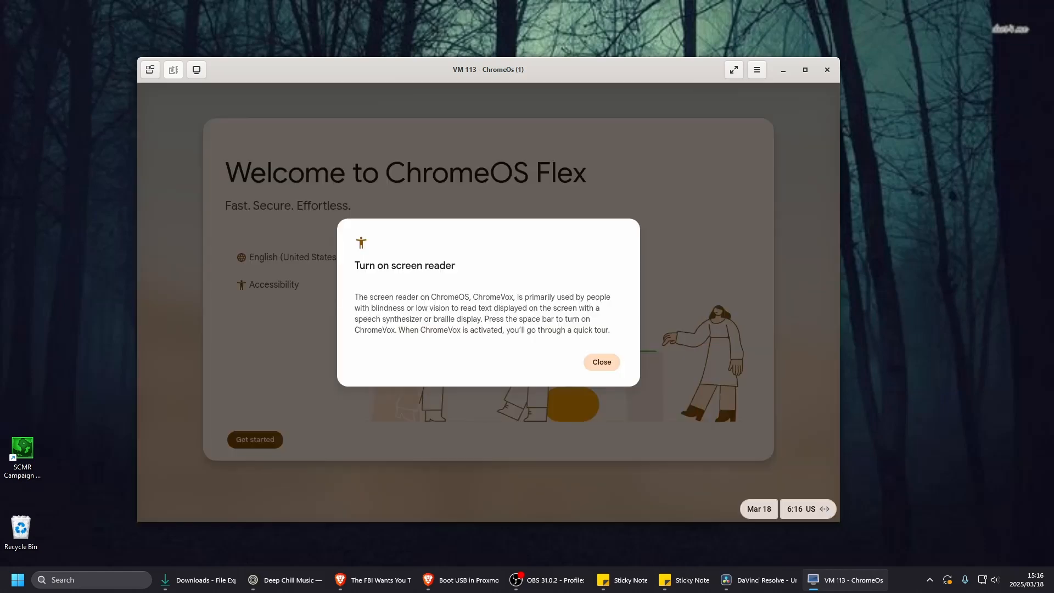
left_click(602, 362)
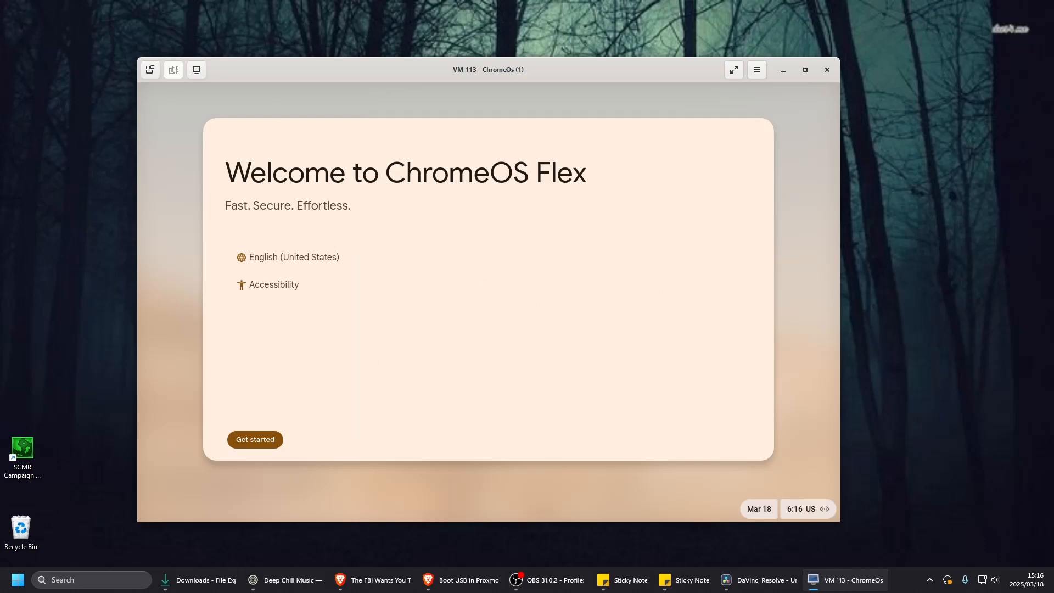
key("Tab")
key("Tab")
key("Tab")
key("Tab")
key("Tab")
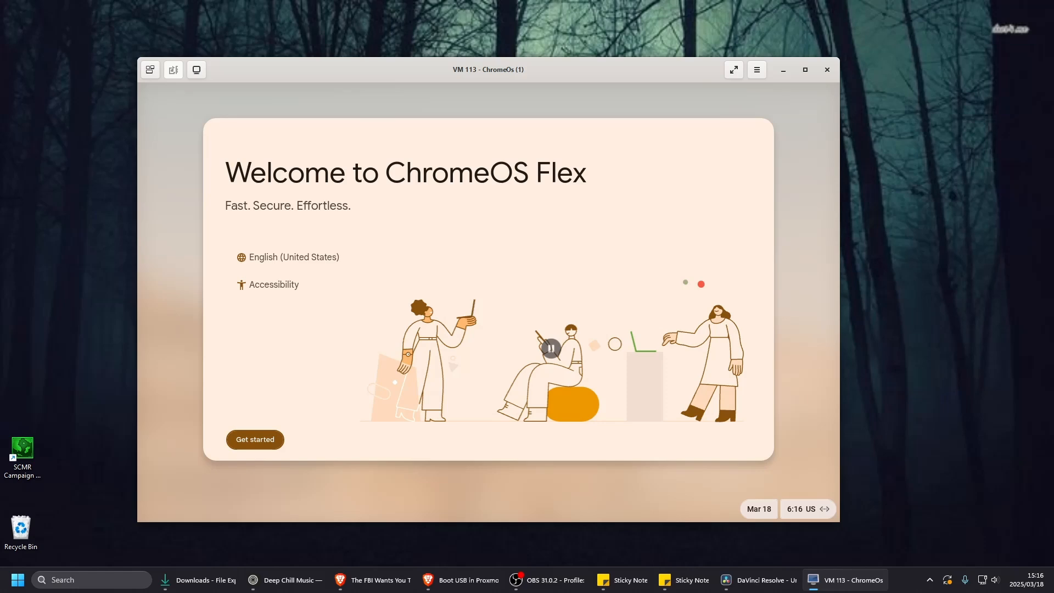
key("Return")
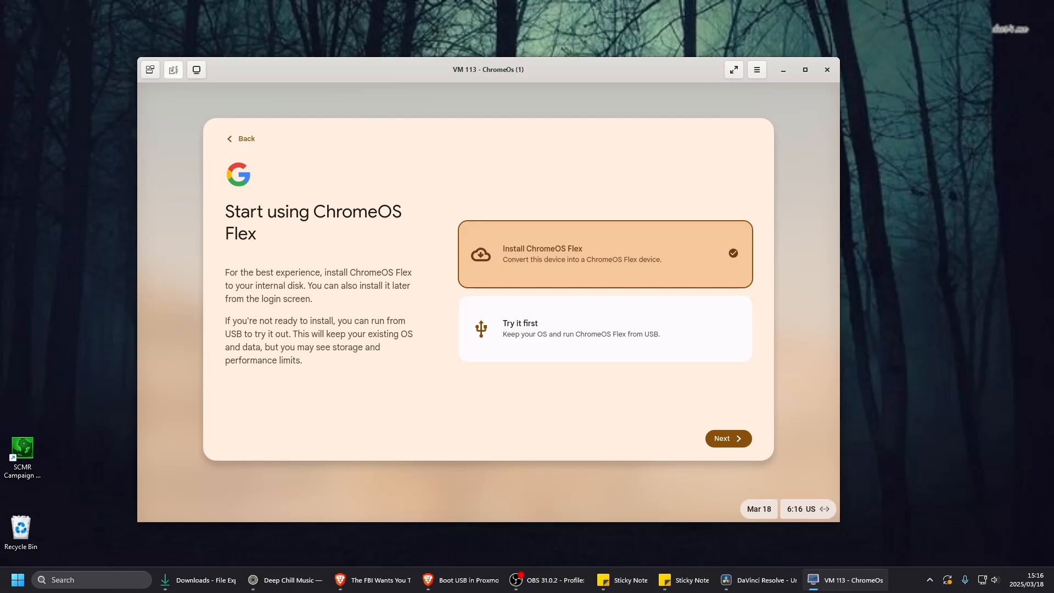
- Switch to the virtual machine's console in Proxmox, choose to install ChromeOS Flex, and confirm erasing the hard drive
key("Down")
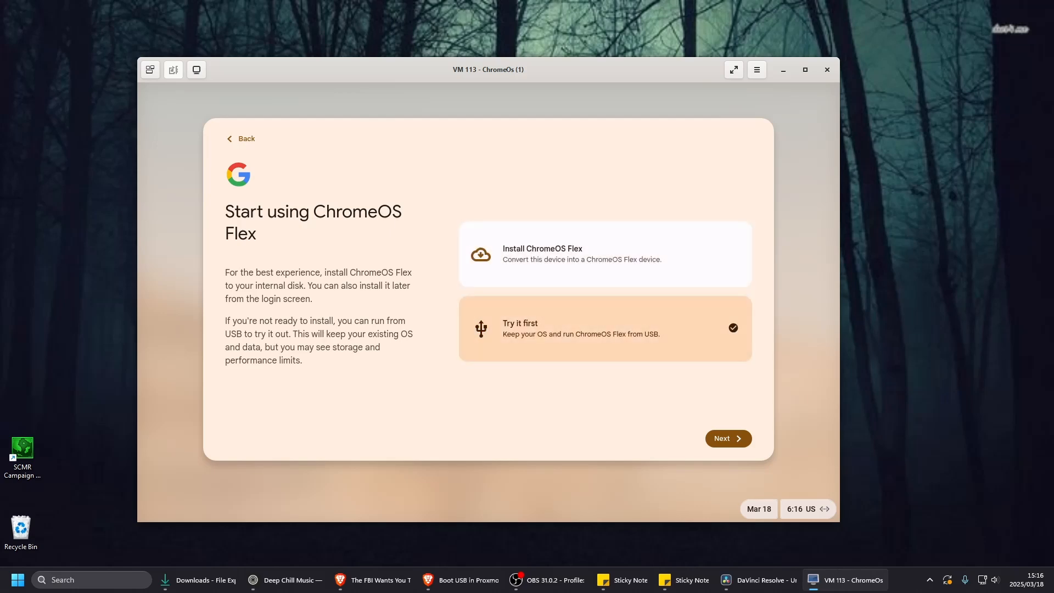
left_click(378, 582)
left_click(386, 11)
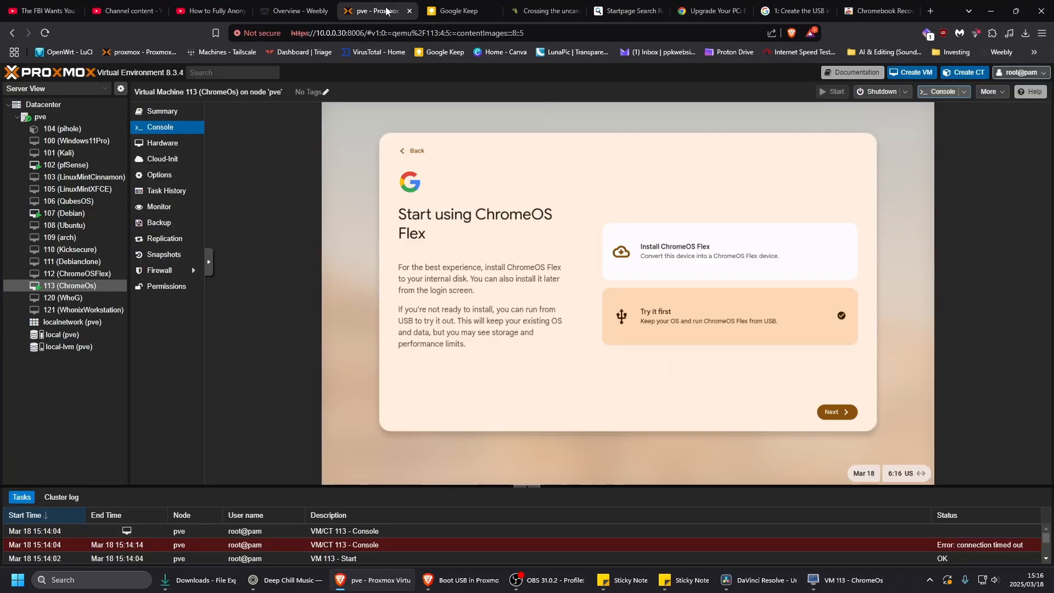
left_click(670, 251)
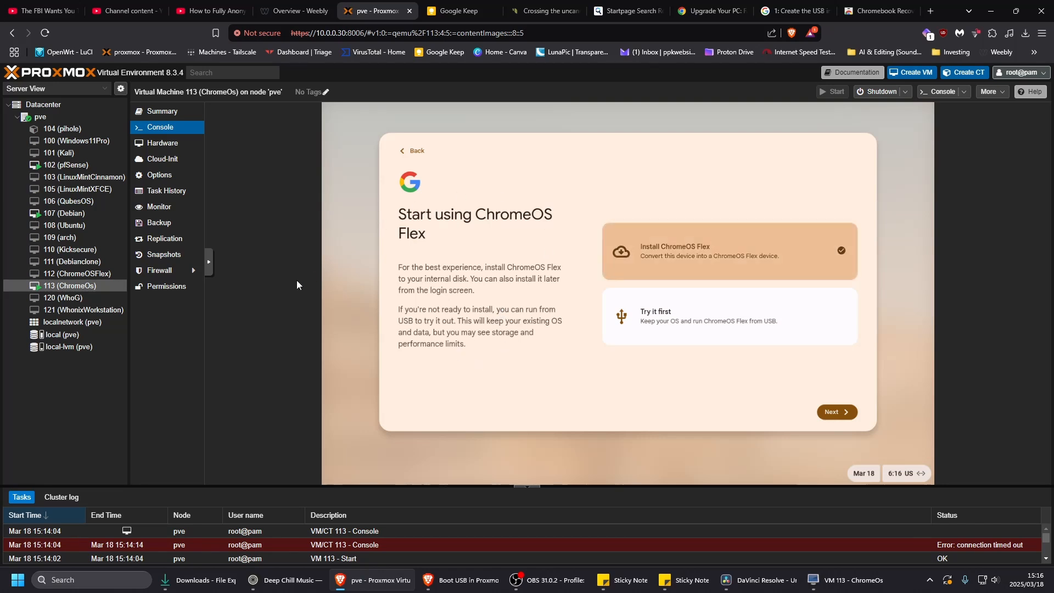
left_click(212, 266)
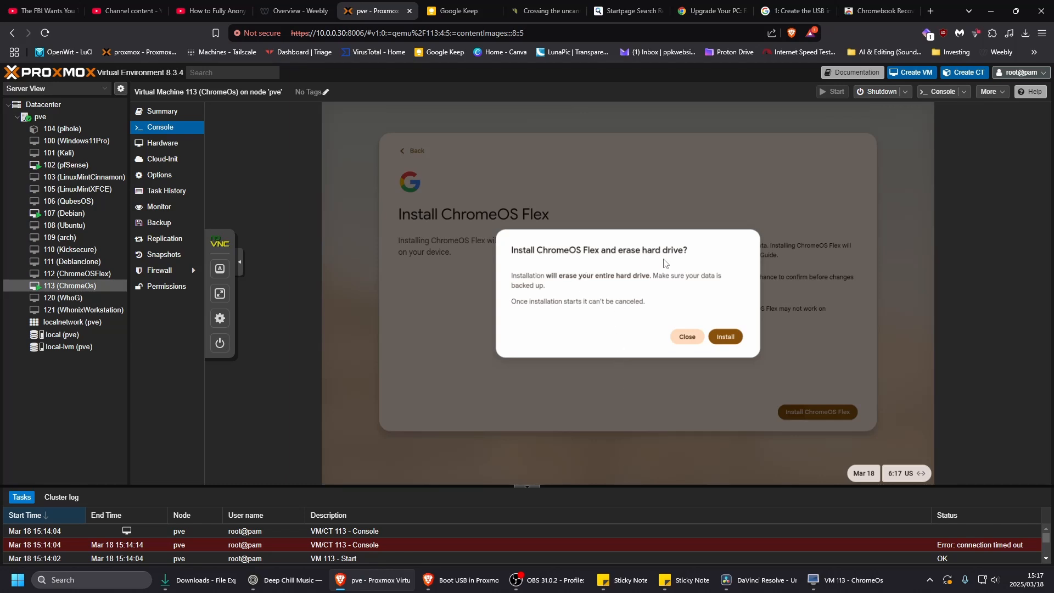
left_click(729, 338)
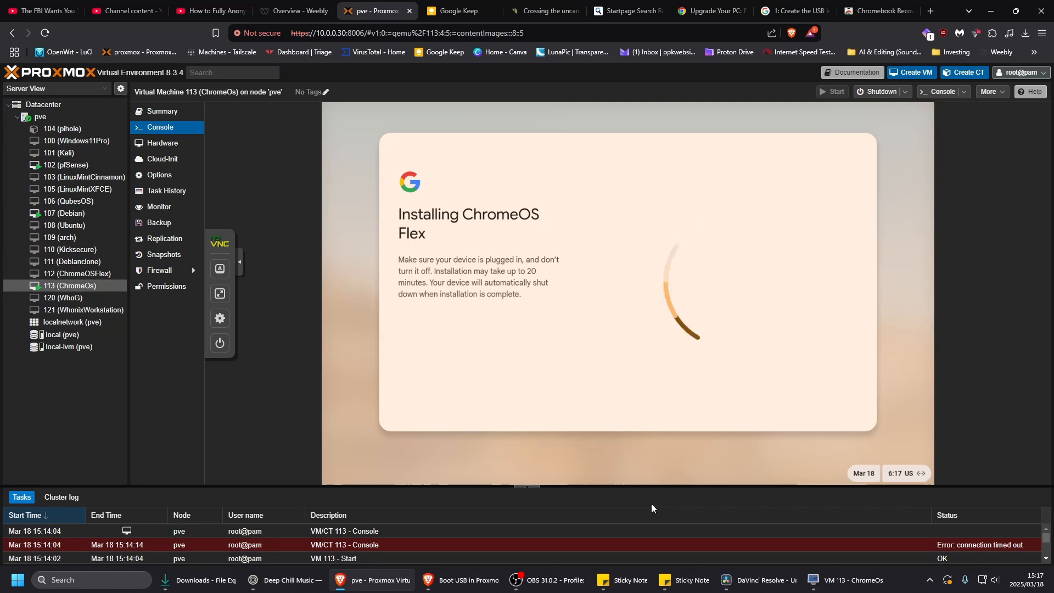
- Bring the VM 113 SPICE viewer to the front to follow the ChromeOS Flex installation, and minimize the browser
left_click(847, 587)
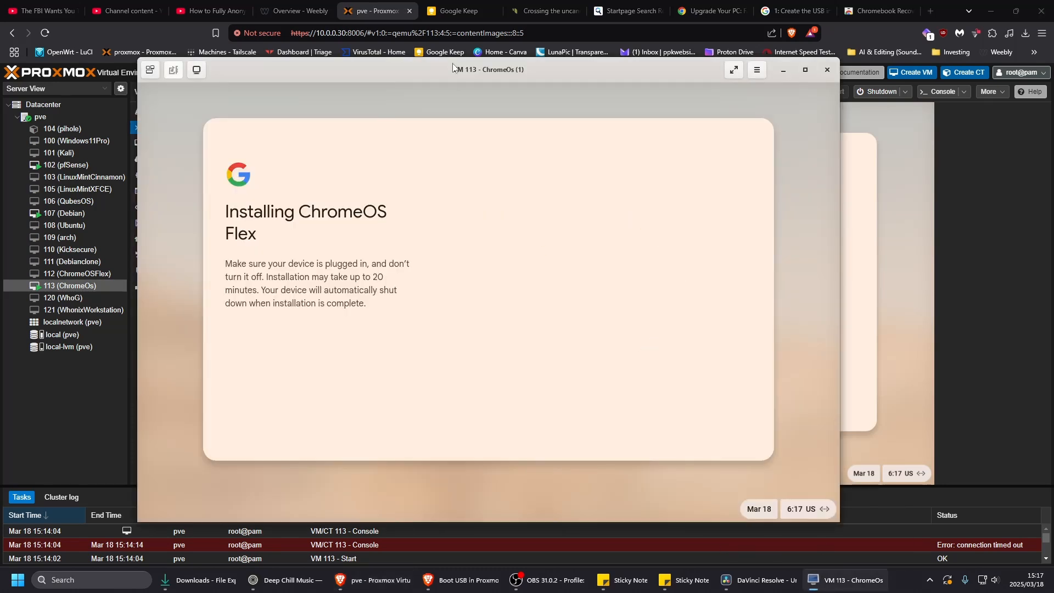
mouse_move(424, 69)
left_mouse_down()
mouse_move(459, 68)
mouse_move(417, 67)
left_mouse_up()
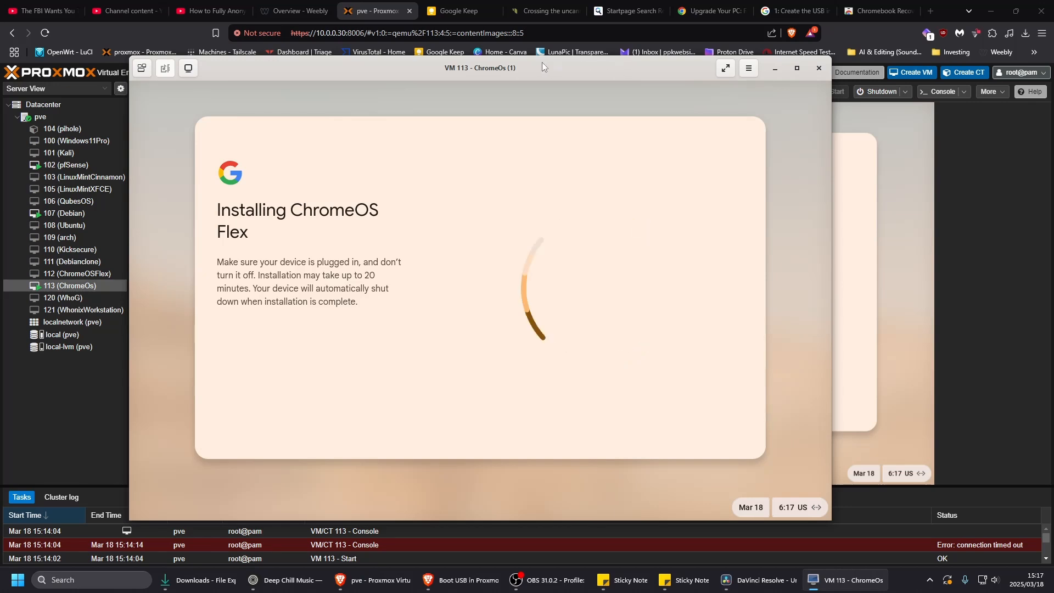
mouse_move(530, 64)
left_mouse_down()
mouse_move(495, 63)
mouse_move(536, 64)
left_mouse_up()
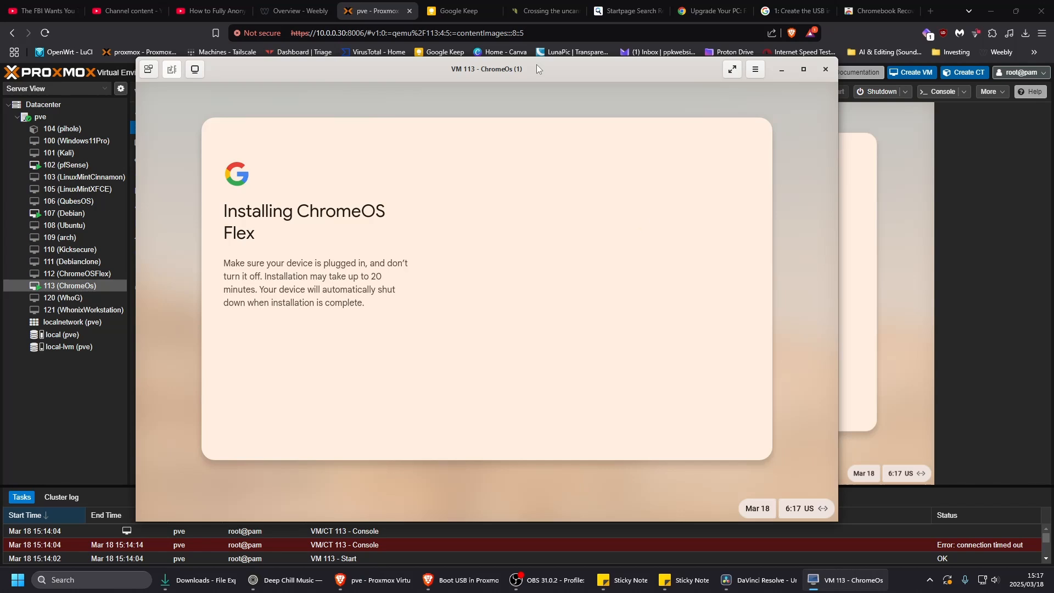
mouse_move(536, 65)
left_mouse_down()
mouse_move(578, 78)
mouse_move(516, 68)
left_mouse_up()
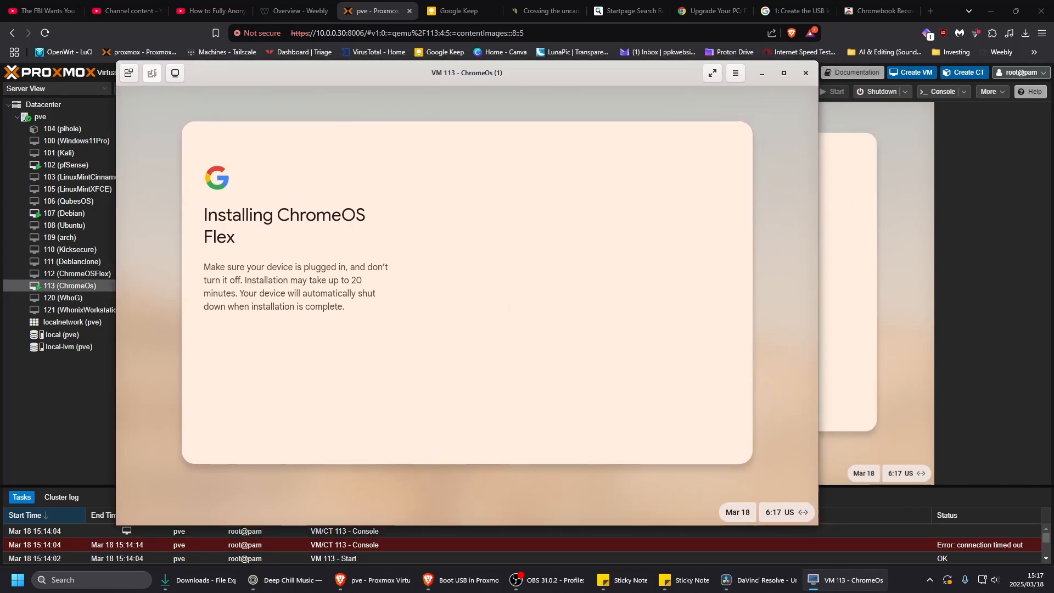
mouse_move(523, 71)
left_mouse_down()
mouse_move(539, 74)
mouse_move(529, 76)
left_mouse_up()
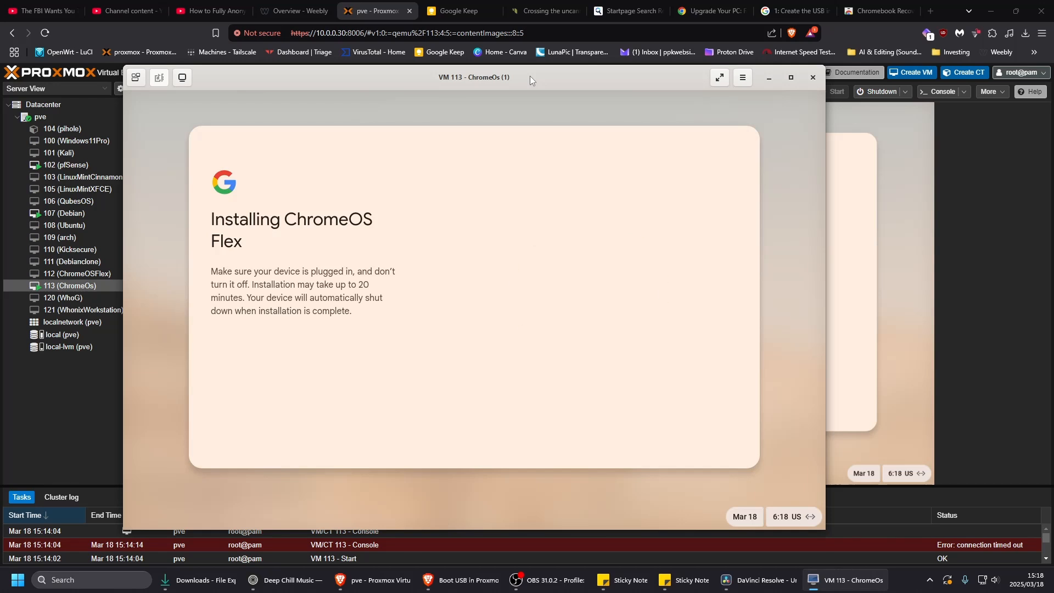
left_click_drag(529, 76, 504, 80)
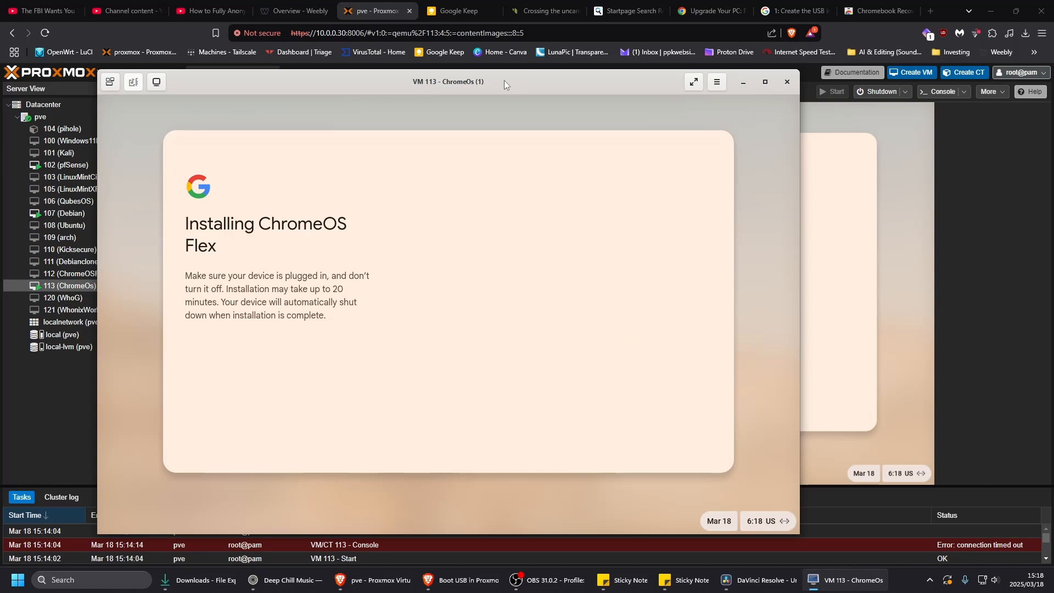
left_click_drag(504, 80, 521, 93)
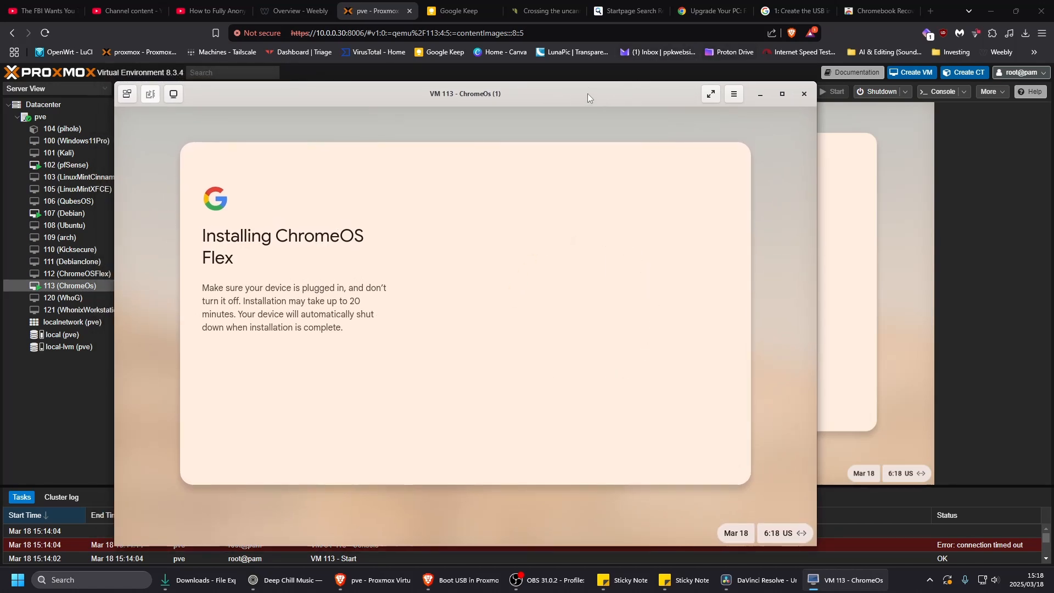
left_click_drag(587, 94, 574, 66)
left_click(997, 11)
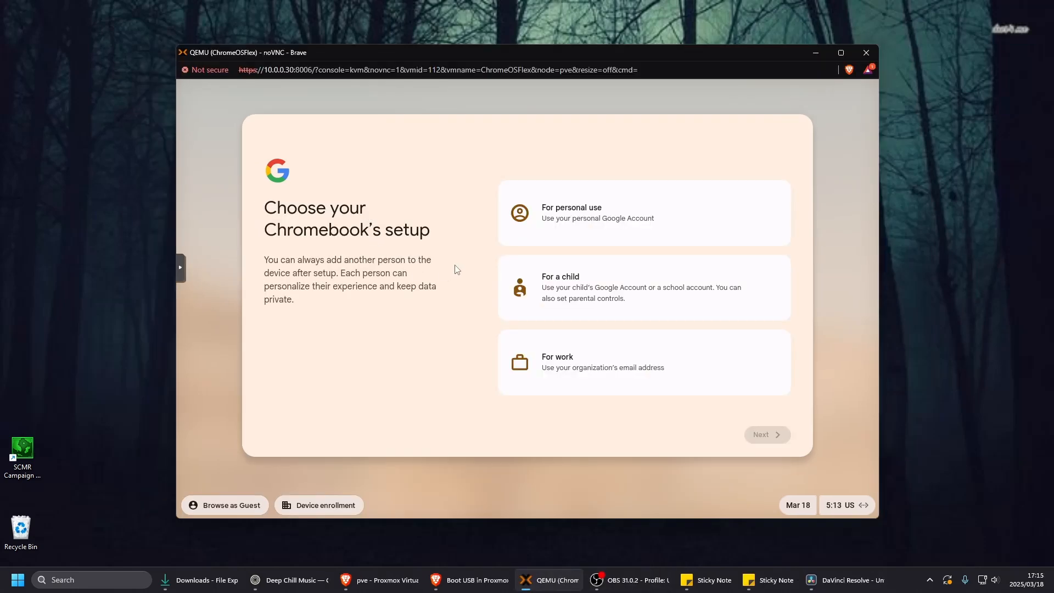
- Choose the personal-use setup for the Chromebook in the ChromeOSFlex console and skip the latest update
left_click_drag(538, 64, 529, 64)
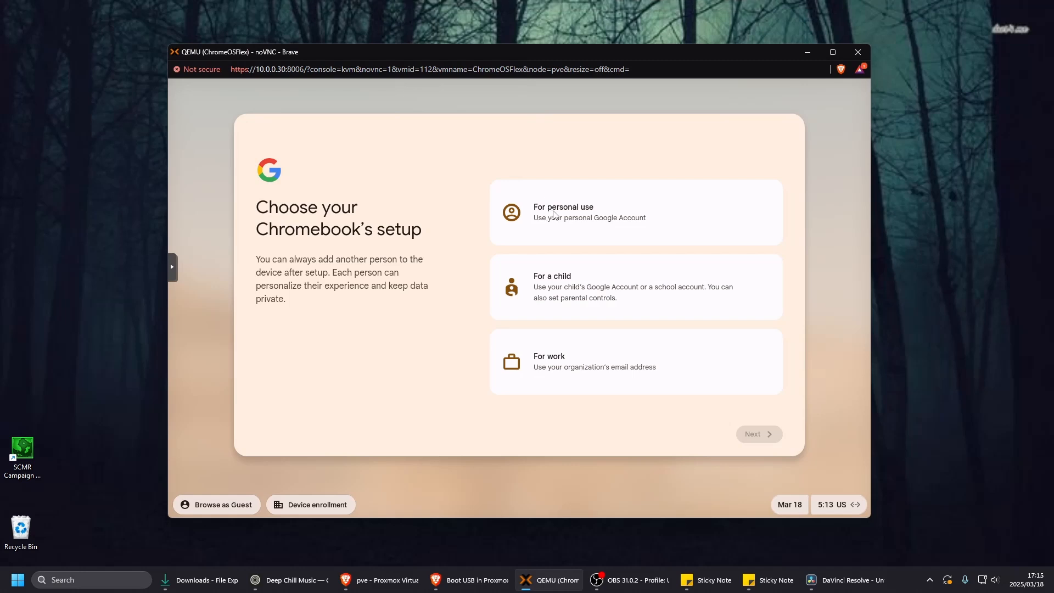
left_click(578, 229)
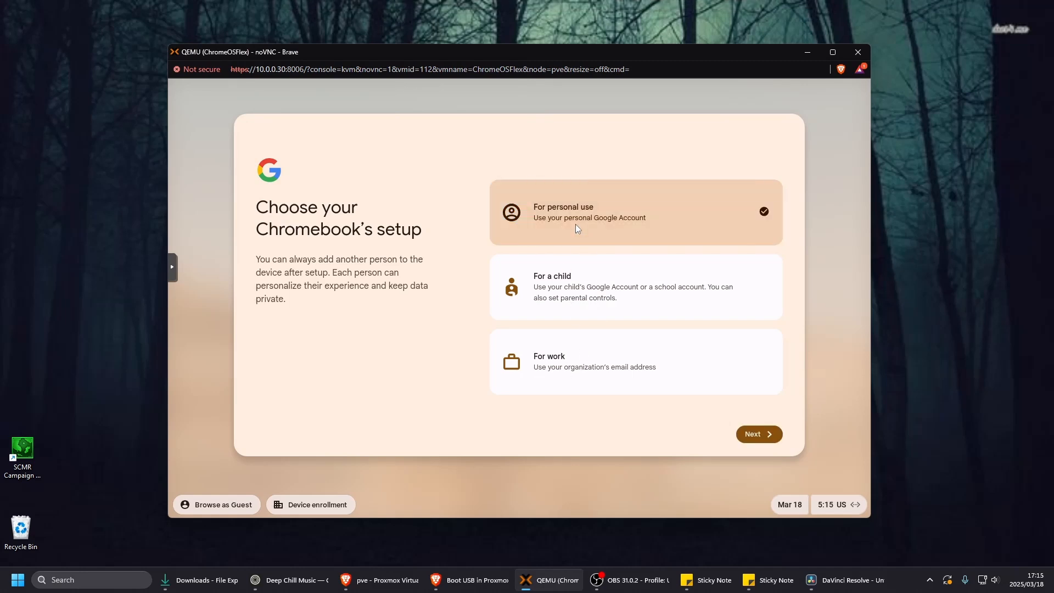
left_click(759, 434)
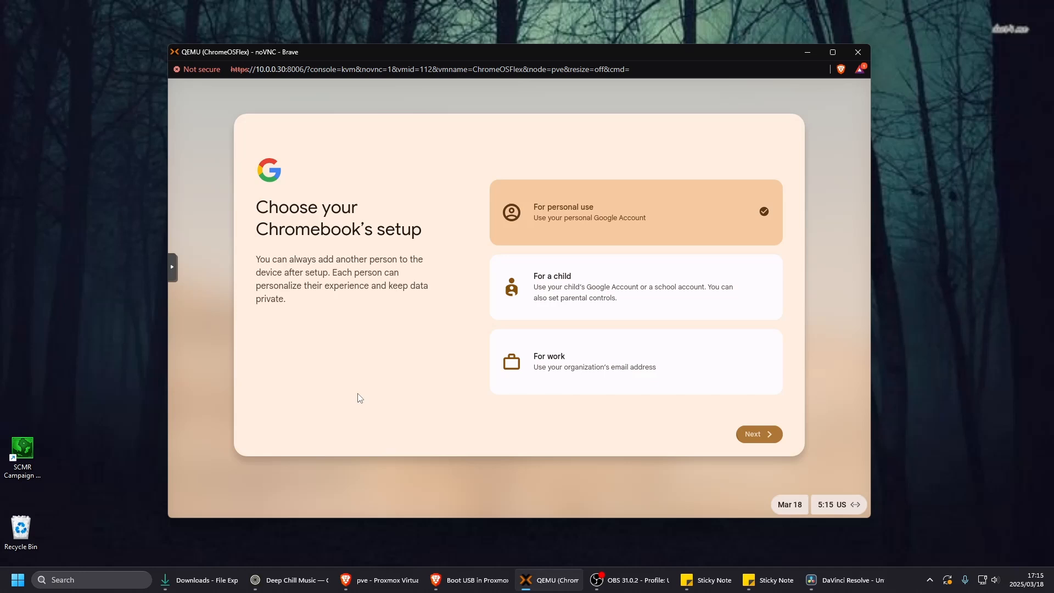
left_click(755, 441)
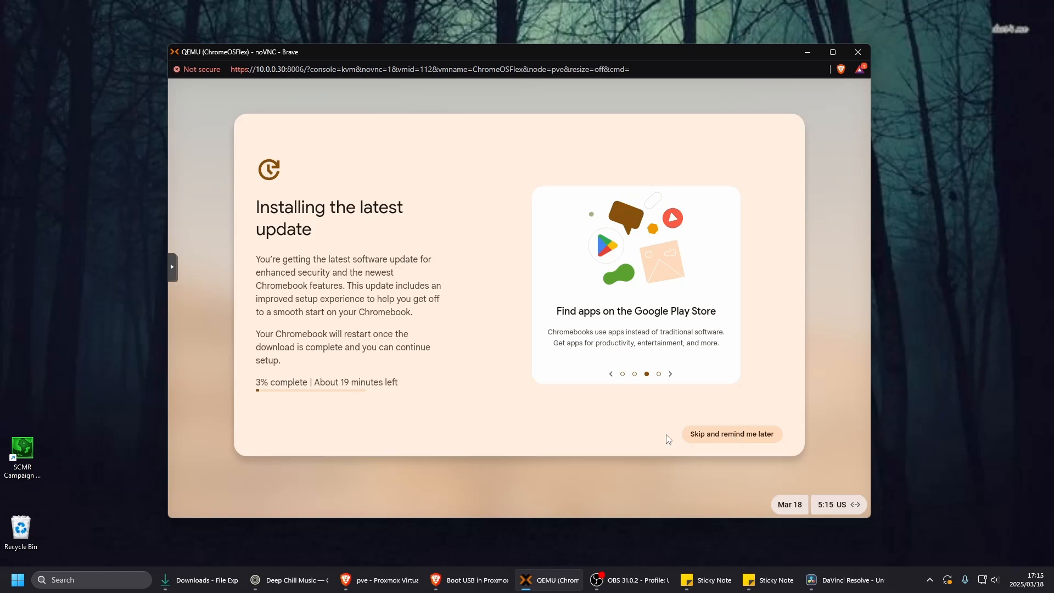
left_click(735, 435)
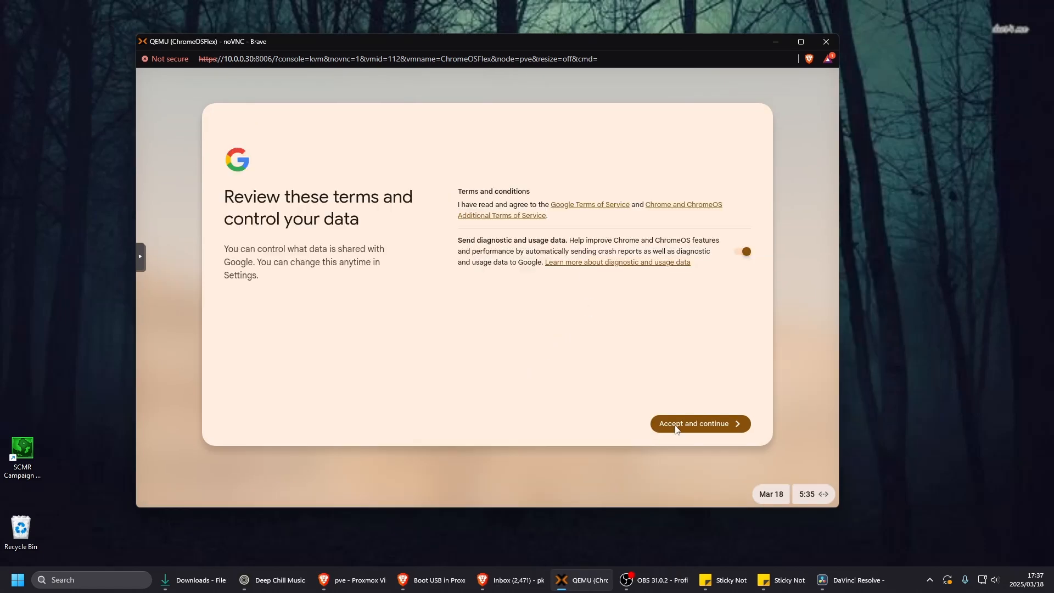
- Accept the Google terms and choose the Google Account password for signing in to the Chromebook
left_click(674, 432)
left_click(556, 322)
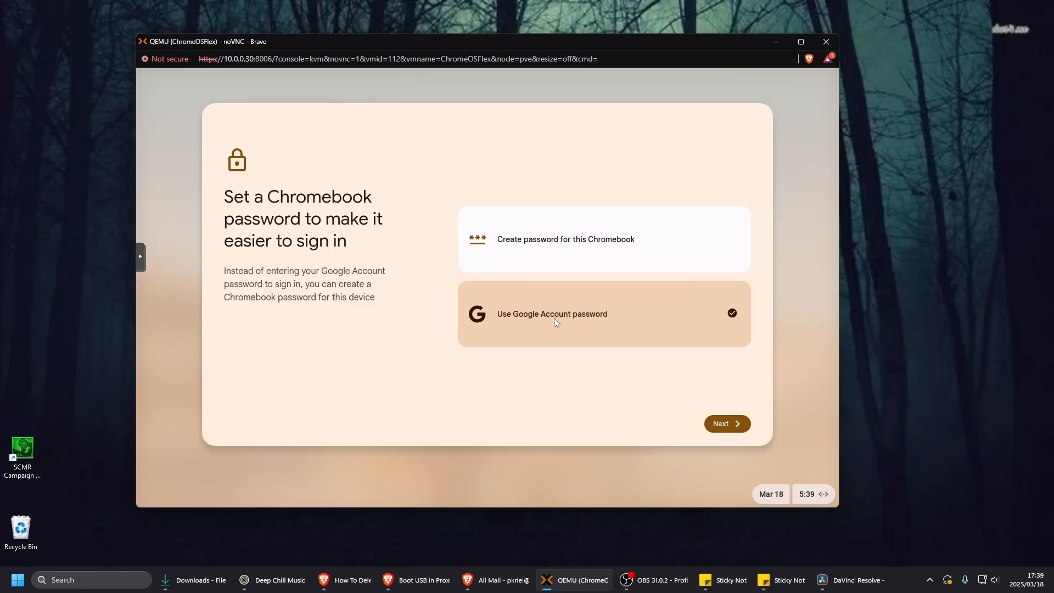
left_click(722, 428)
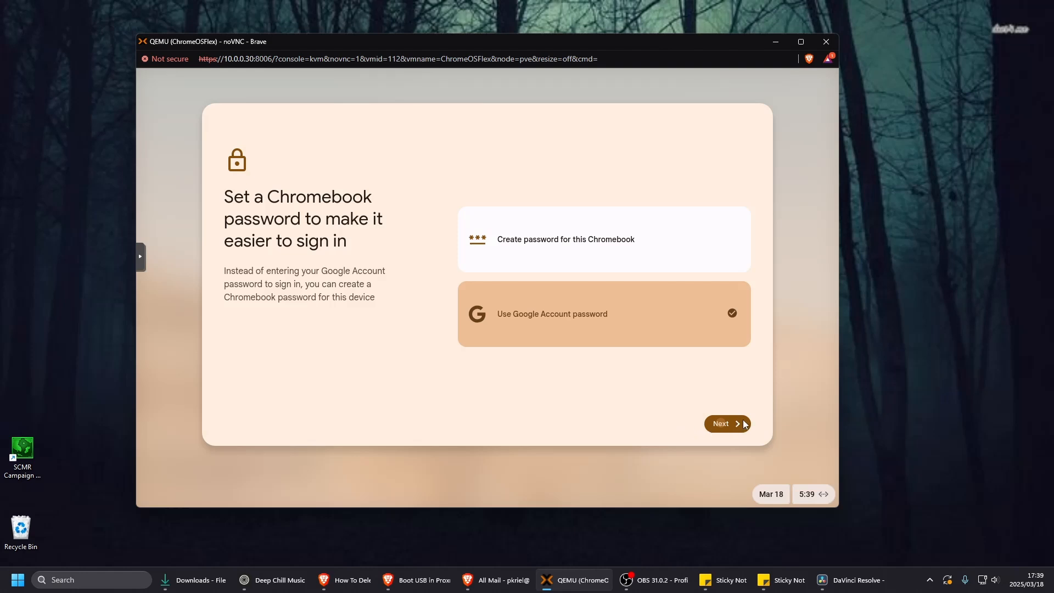
left_click(732, 427)
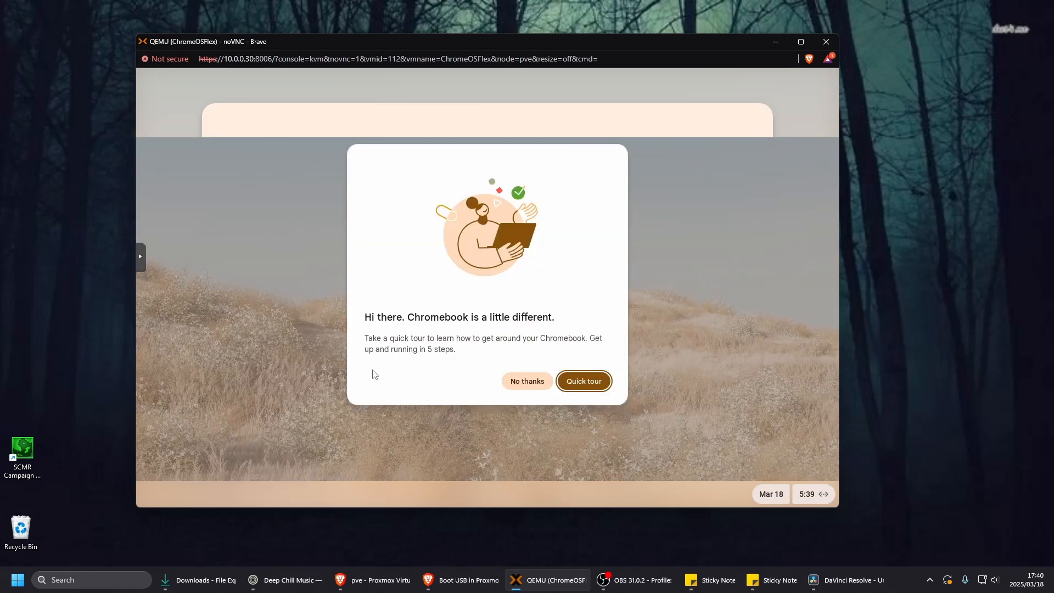
- Decline the Chromebook quick tour and dismiss the Welcome Recap message
left_click(521, 385)
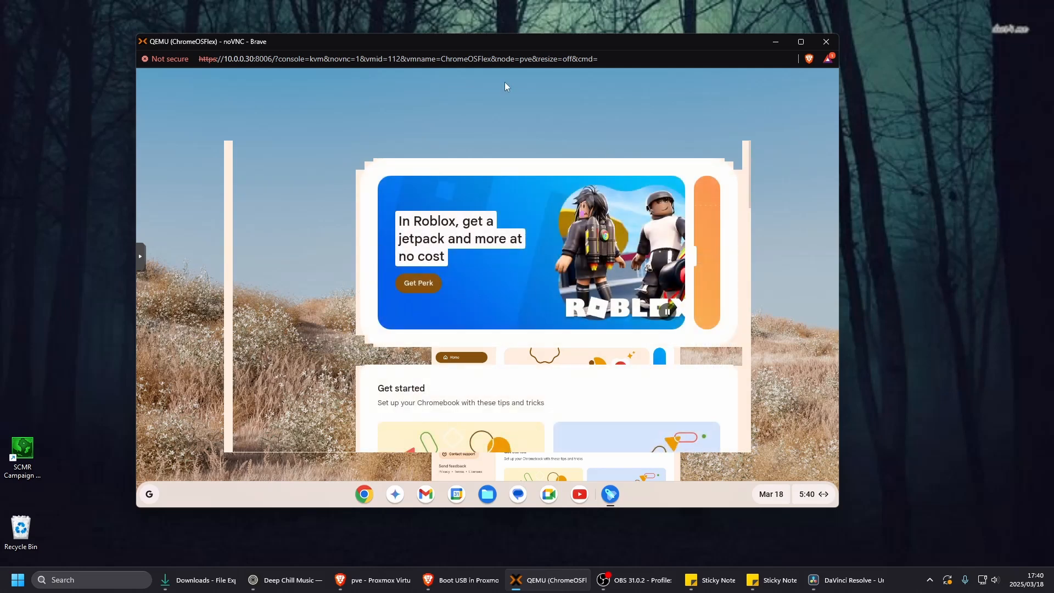
left_click_drag(503, 41, 521, 27)
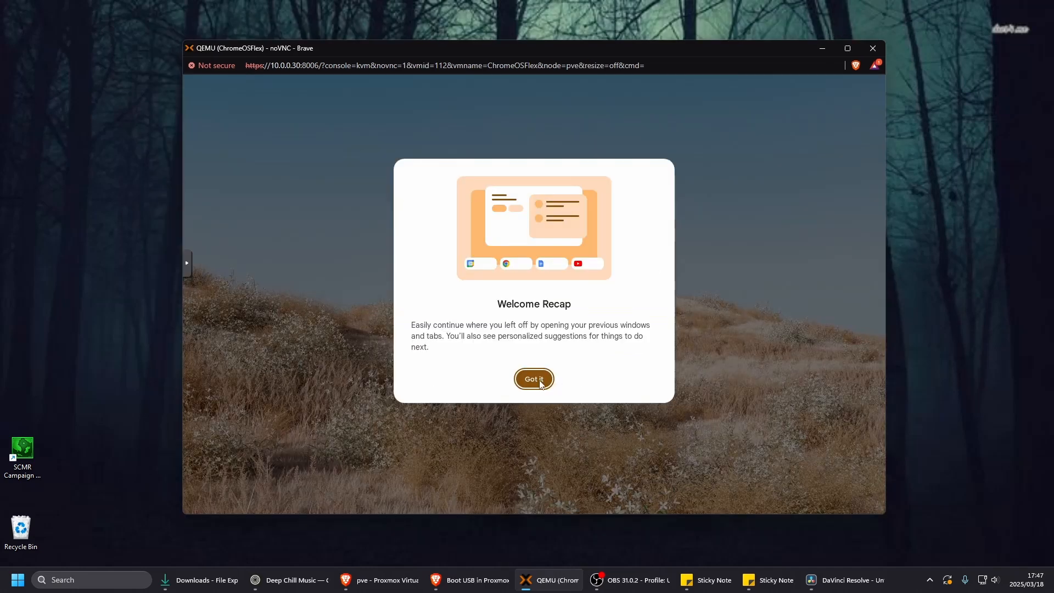
left_click(545, 379)
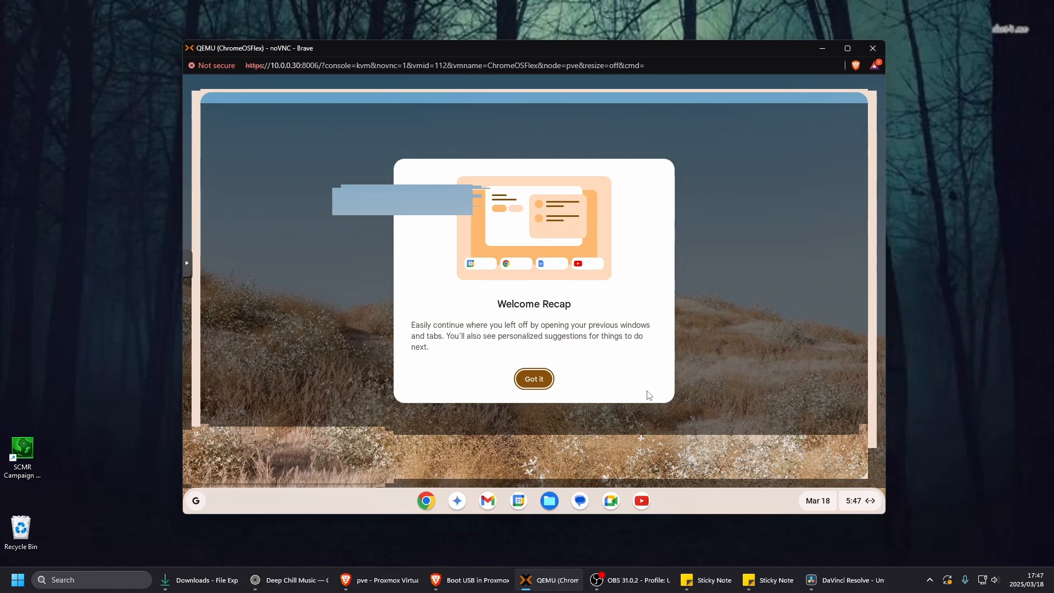
left_click(532, 383)
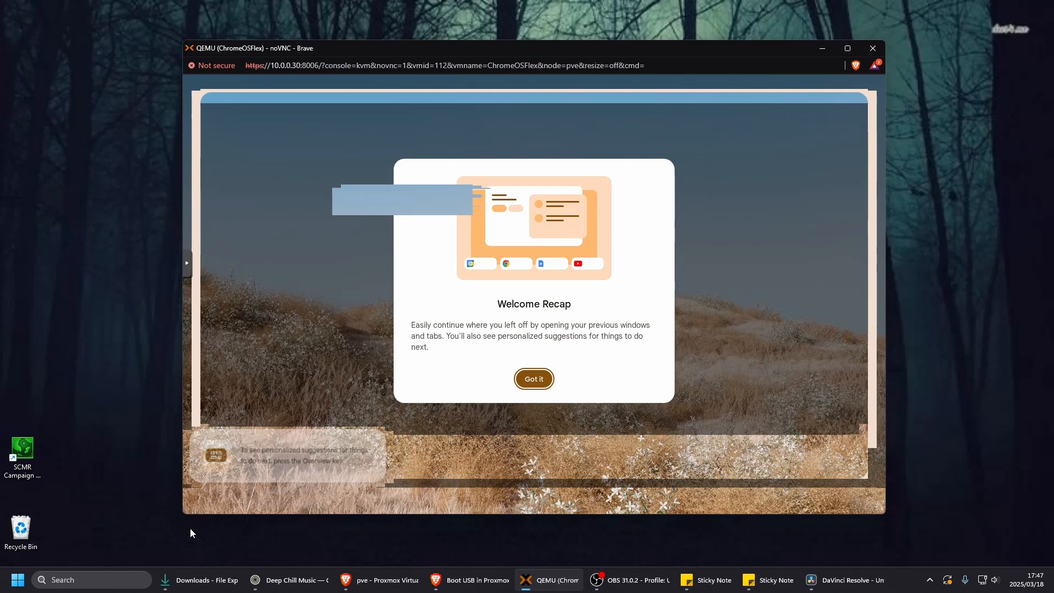
- Open the ChromeOS launcher to look over the available apps, and close it again
left_click(196, 501)
left_click(317, 289)
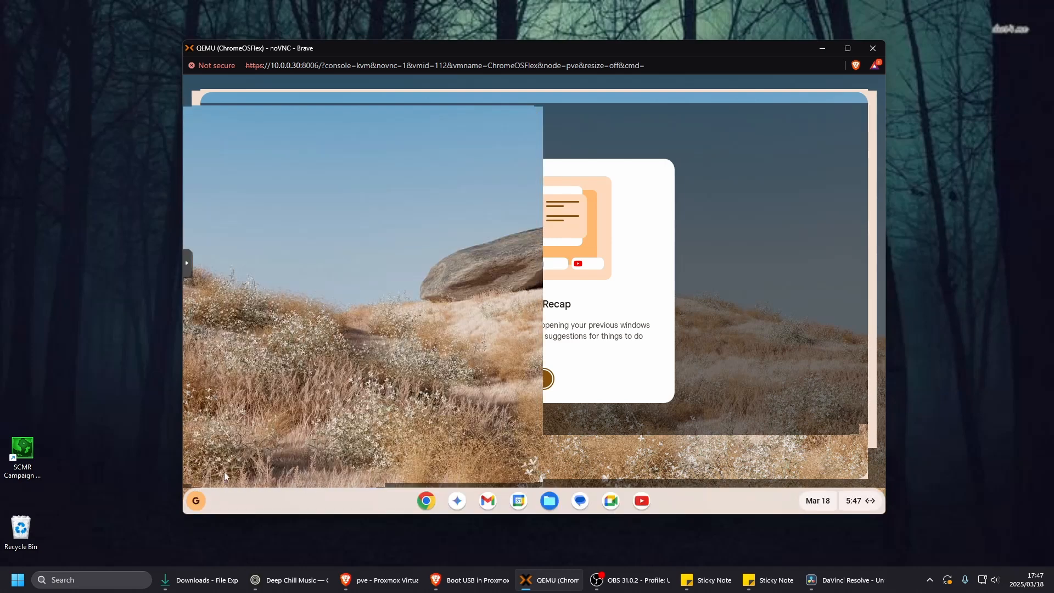
left_click(196, 506)
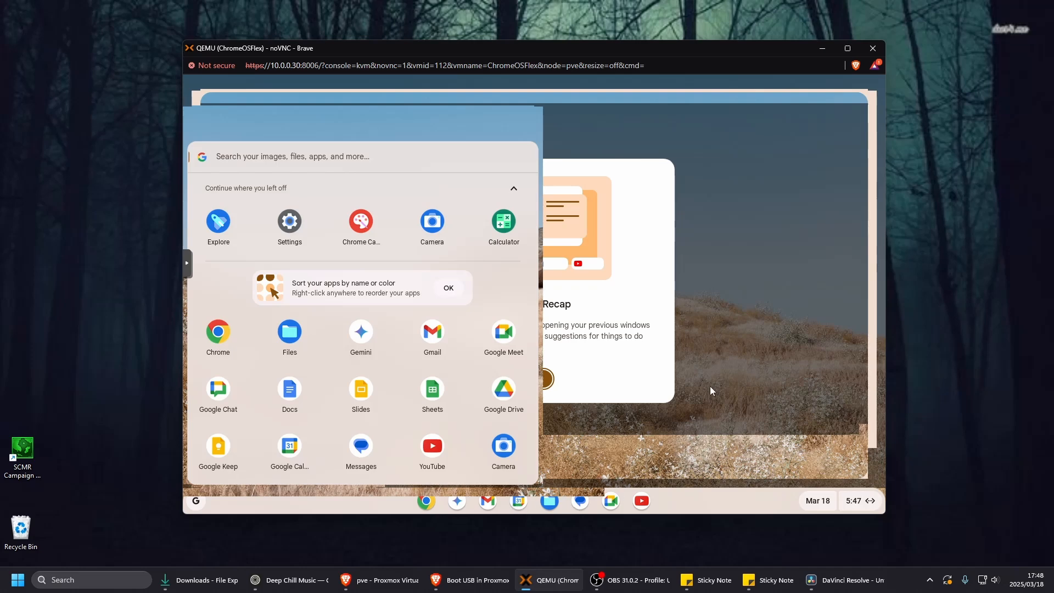
key("super")
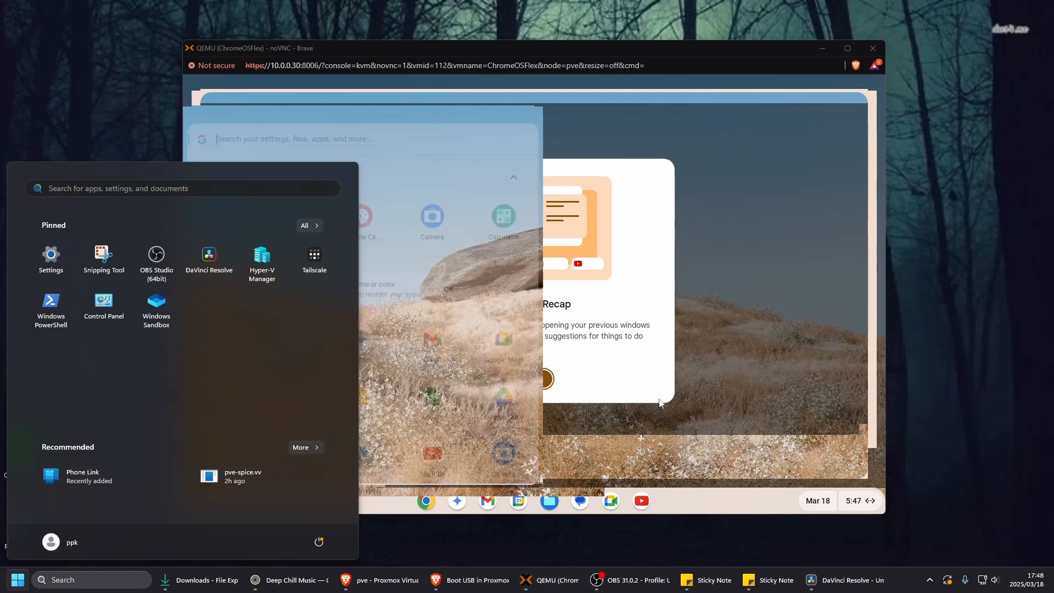
key("super")
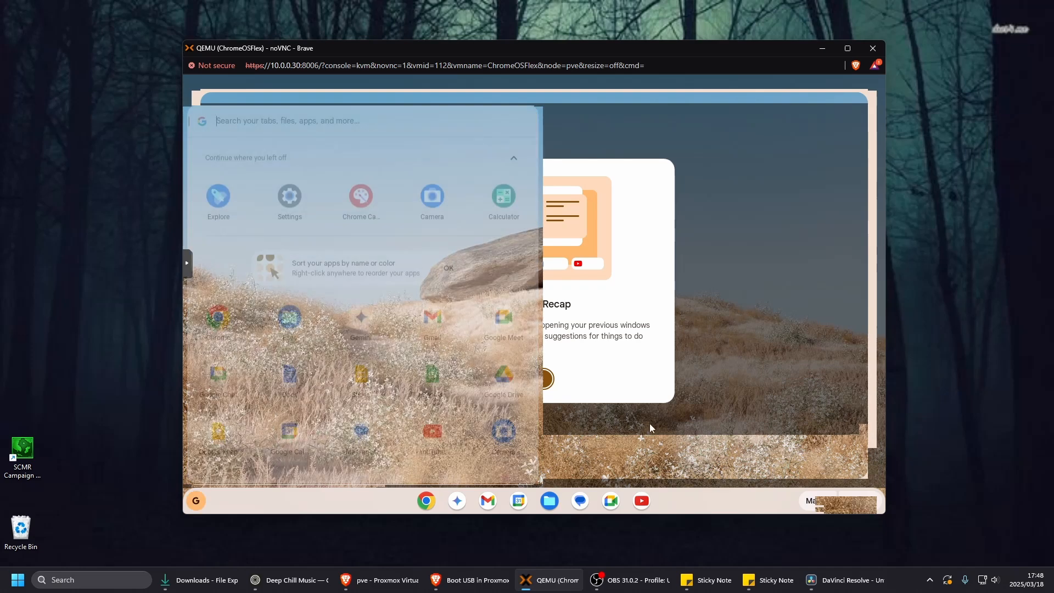
left_click(657, 441)
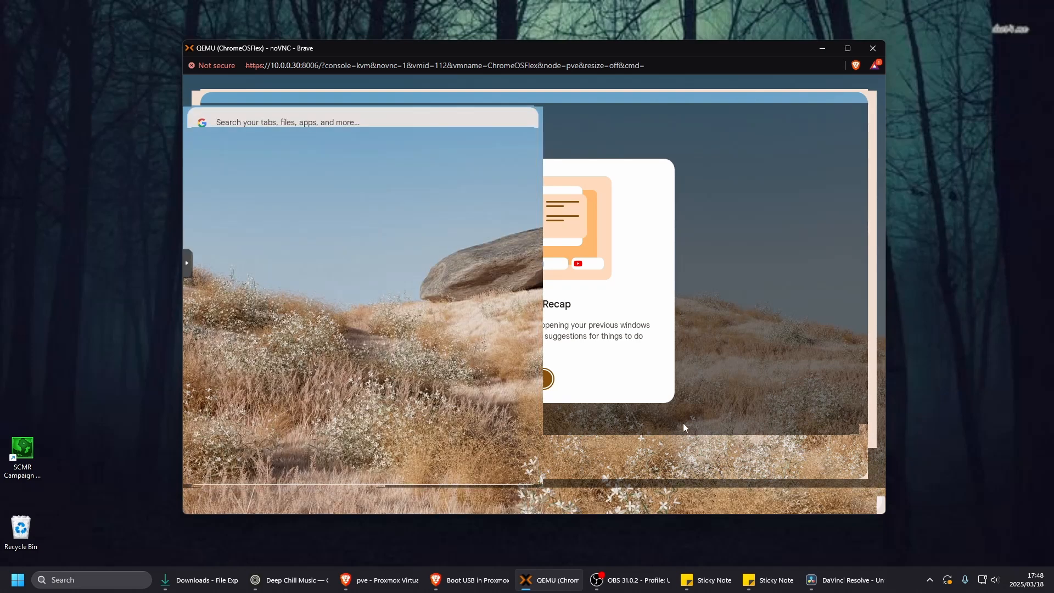
- Reposition the ChromeOSFlex console window on the desktop and open the ChromeOS launcher to look over the apps
left_click_drag(720, 53, 679, 52)
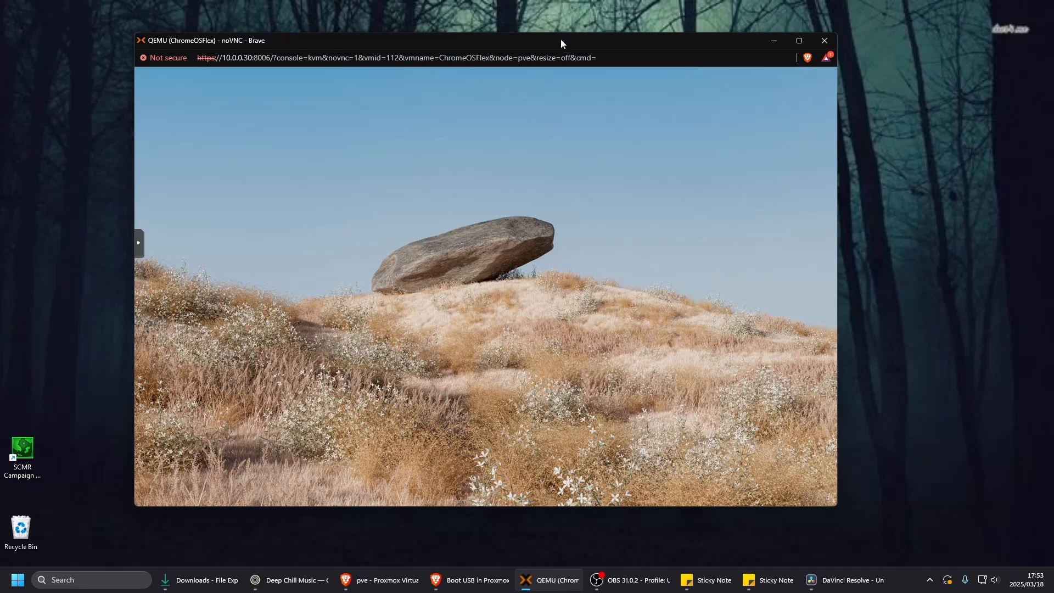
left_click_drag(562, 40, 551, 47)
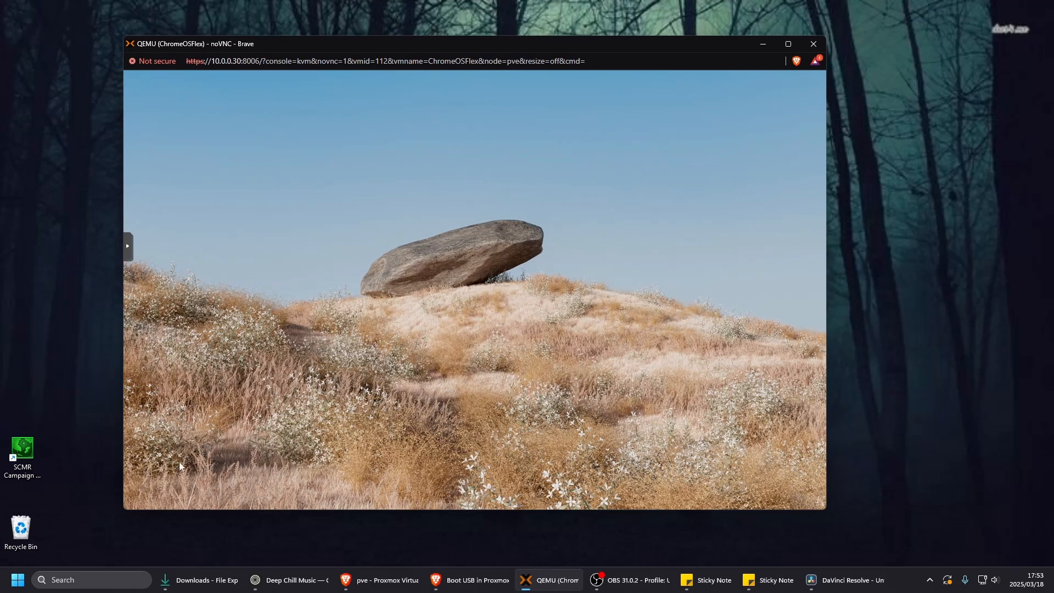
left_click(135, 503)
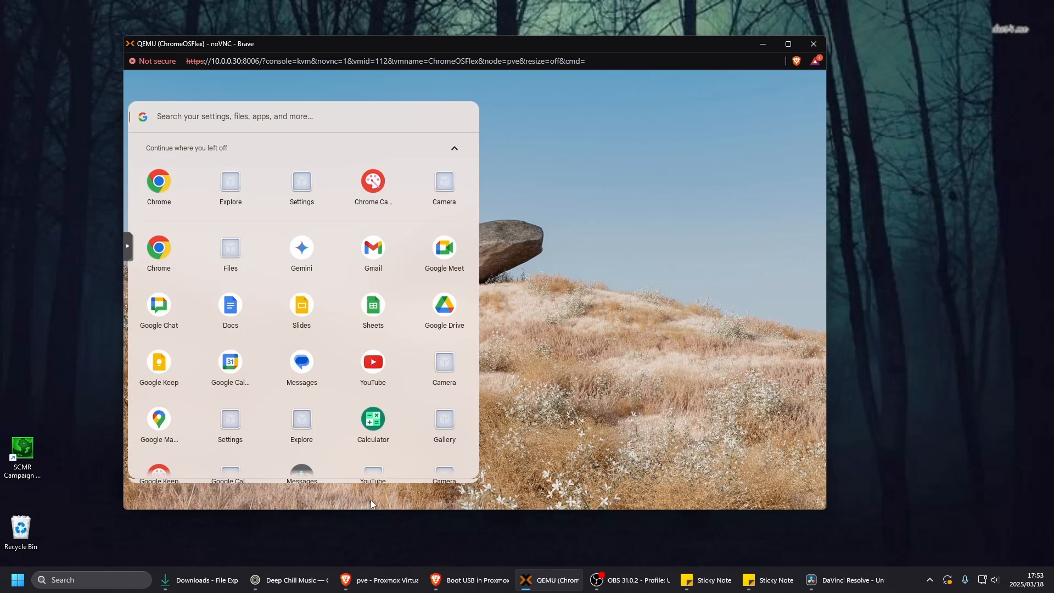
- Launch Chrome in the ChromeOS Flex desktop and dismiss the Enhanced Safe Browsing notice
left_click(377, 502)
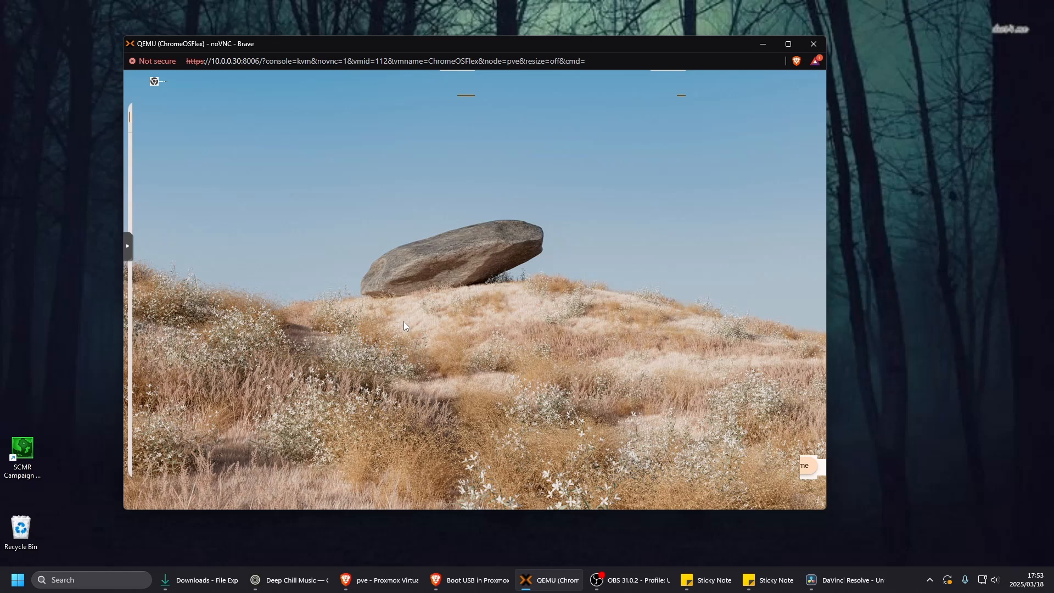
left_click(130, 248)
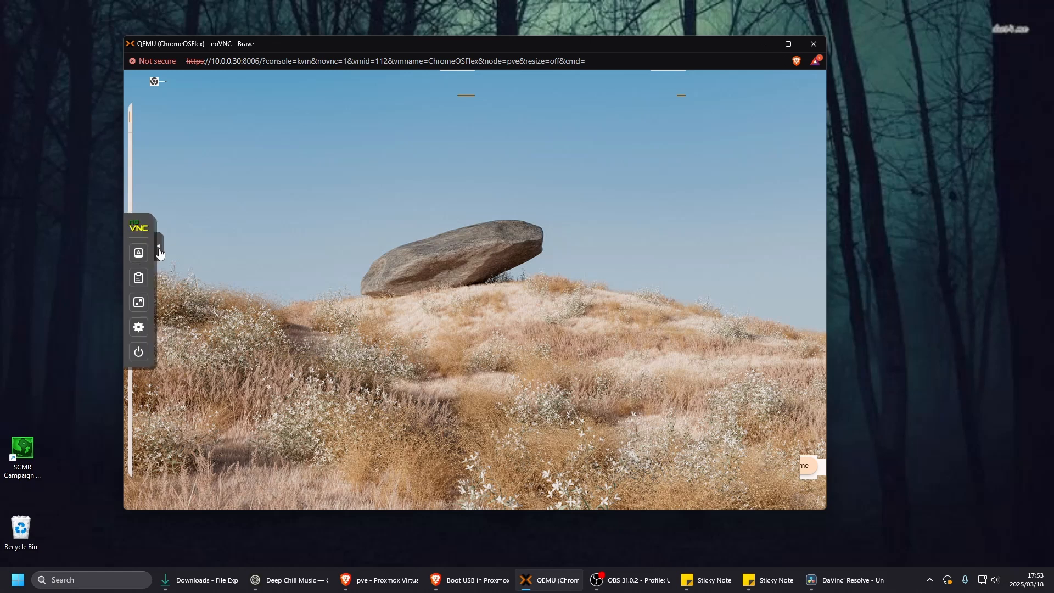
left_click(159, 249)
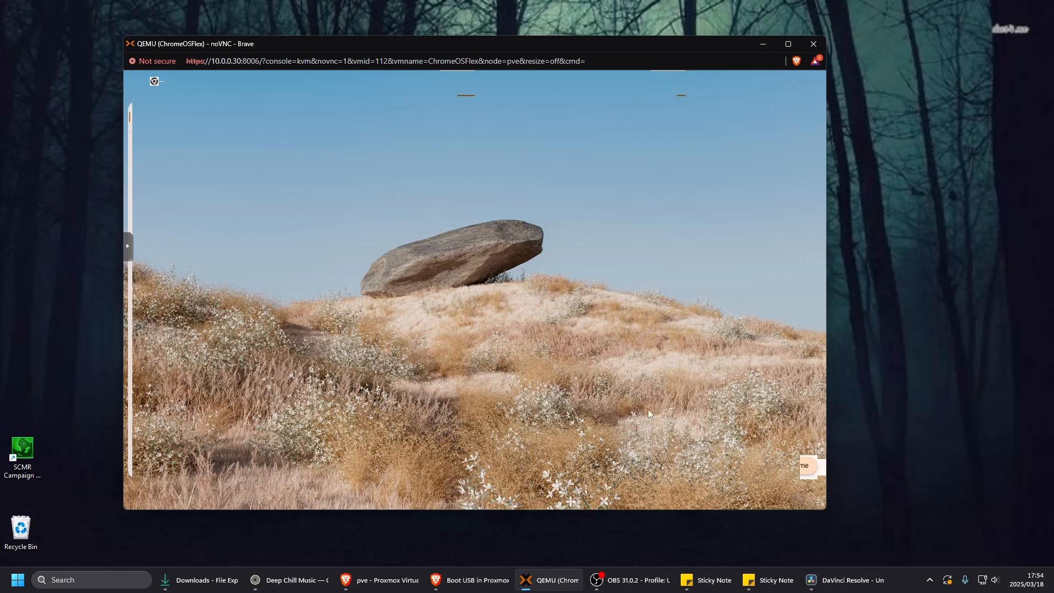
left_click(364, 496)
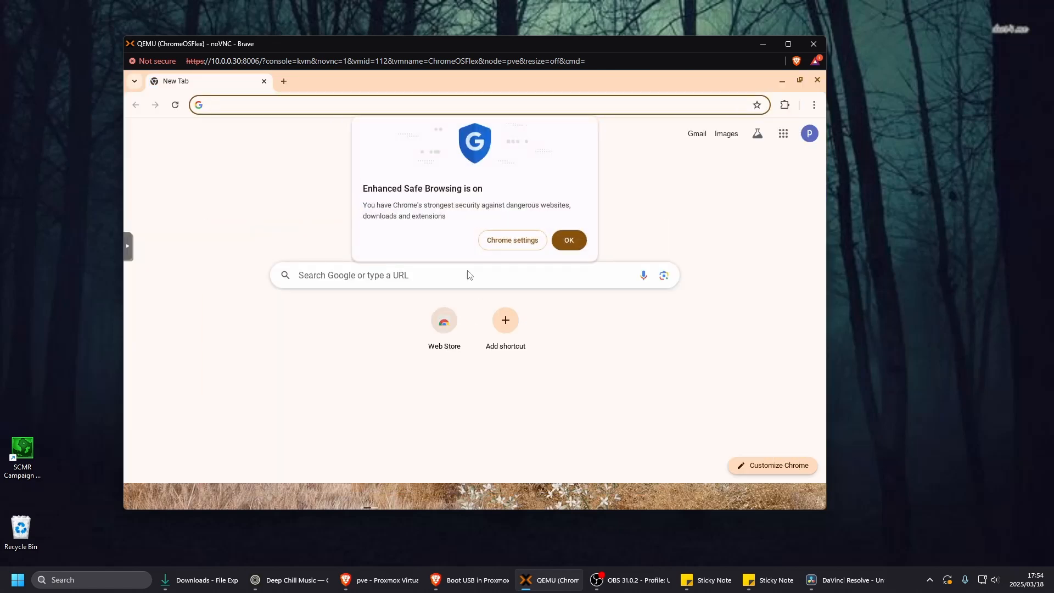
left_click(573, 246)
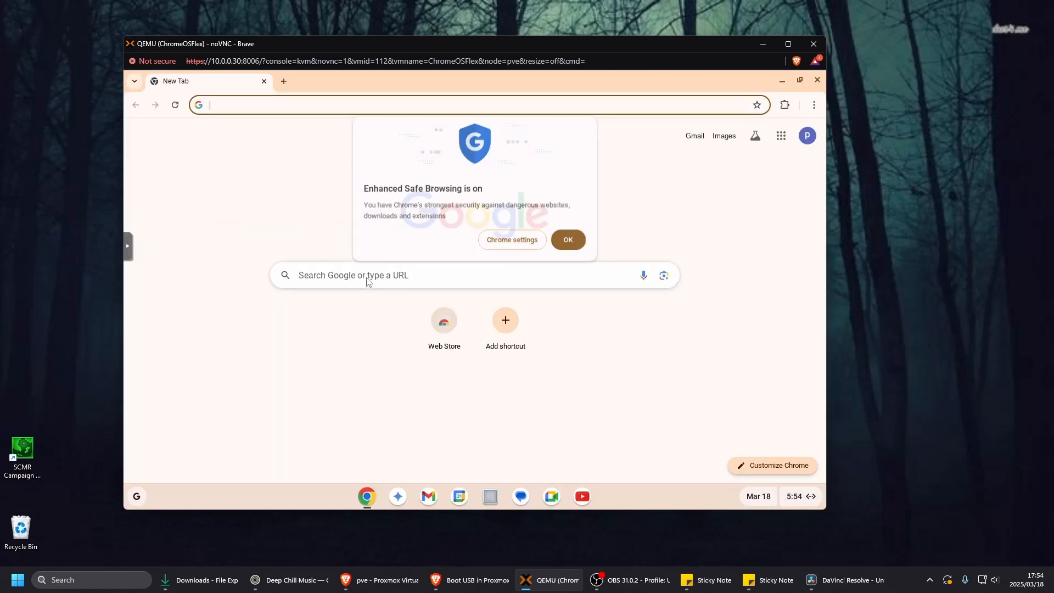
- Search Google for "ppk" from the new tab page in Chrome
left_click(361, 278)
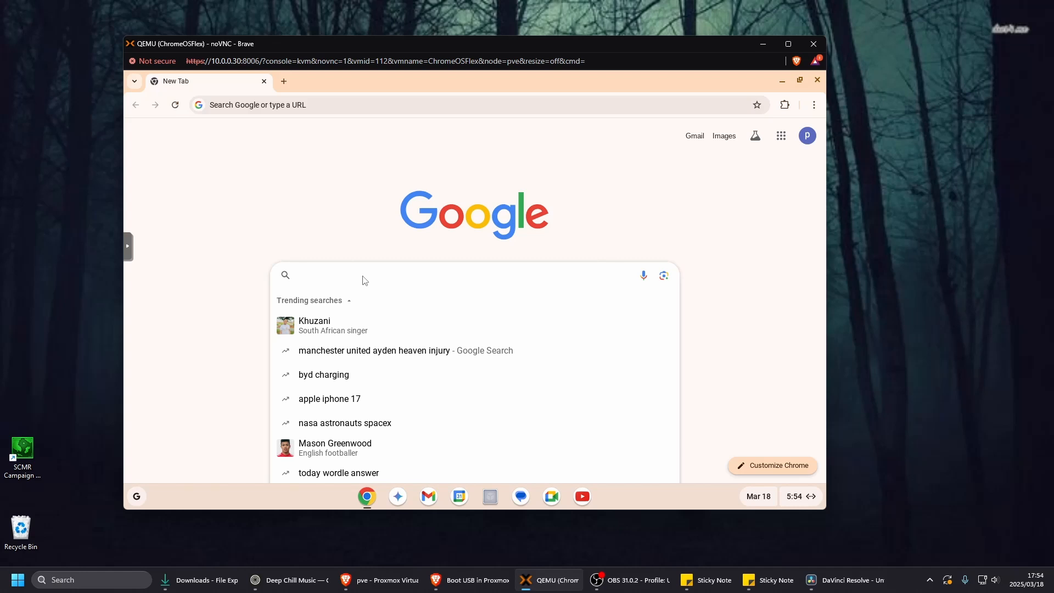
type("ppk")
key("Return")
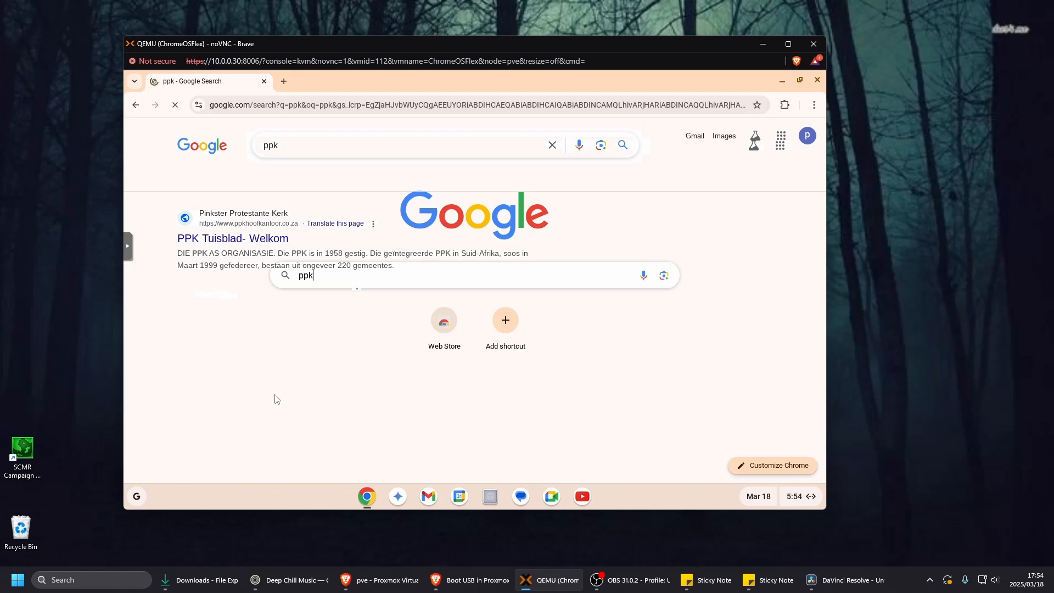
- Try out the Gmail app and close its window, and launch YouTube from the ChromeOS desktop
left_click(428, 501)
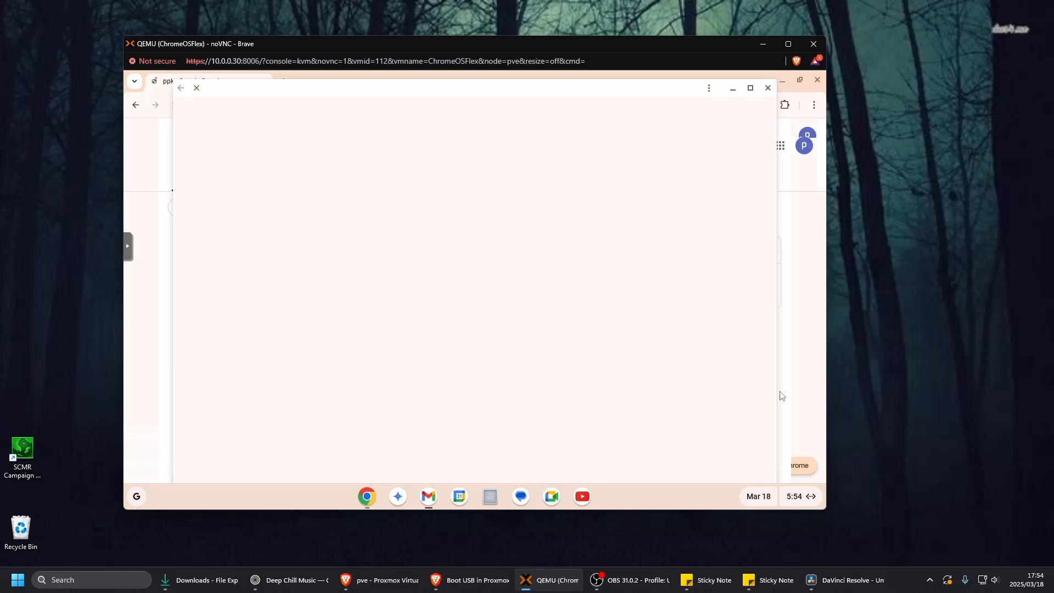
left_click(768, 88)
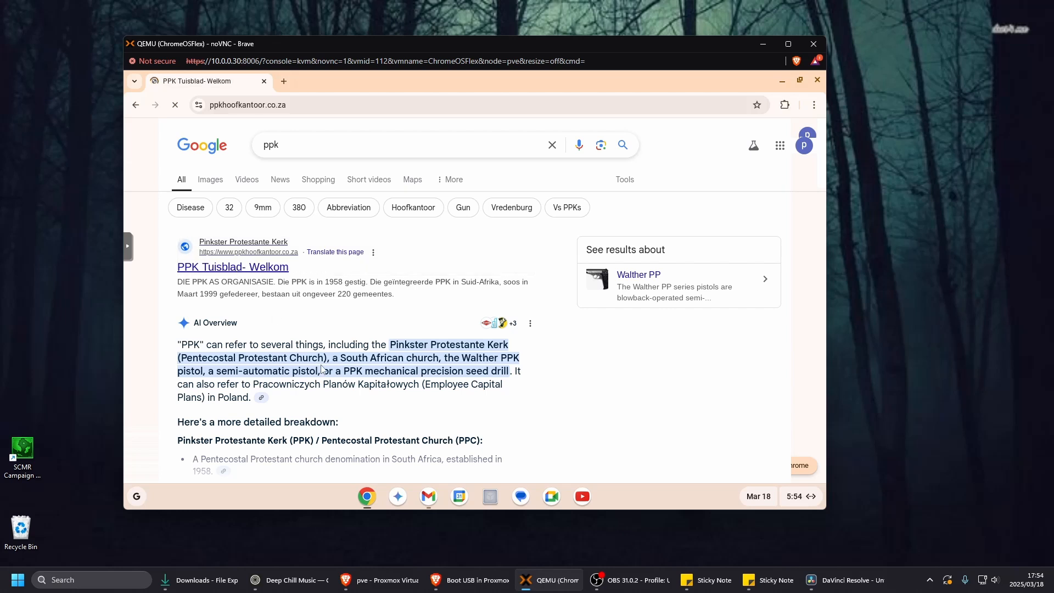
left_click(586, 503)
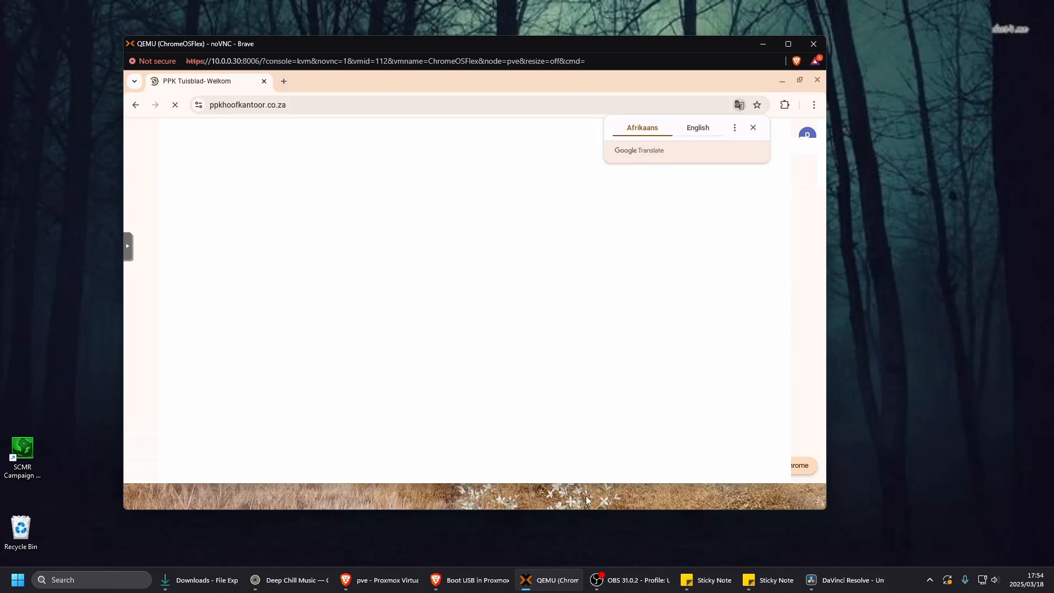